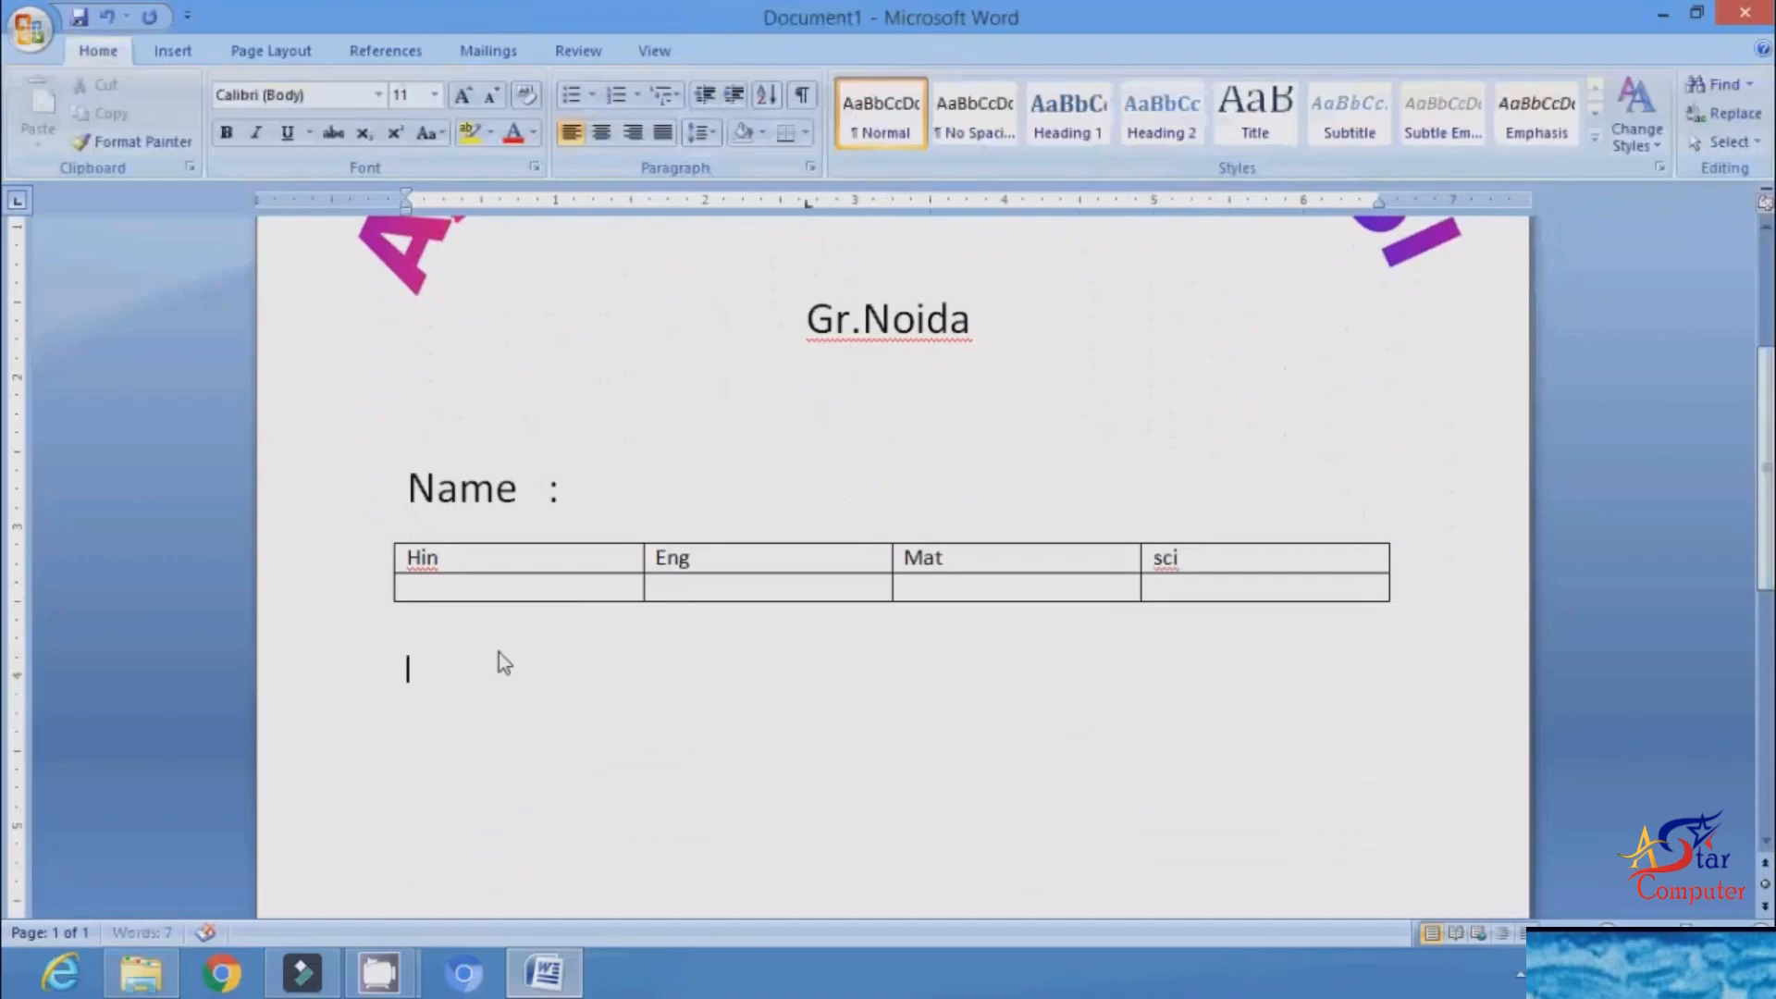
# Step: Add a "Total :" line and a "Rank :" line below the marks table
pyautogui.write('Total   :')
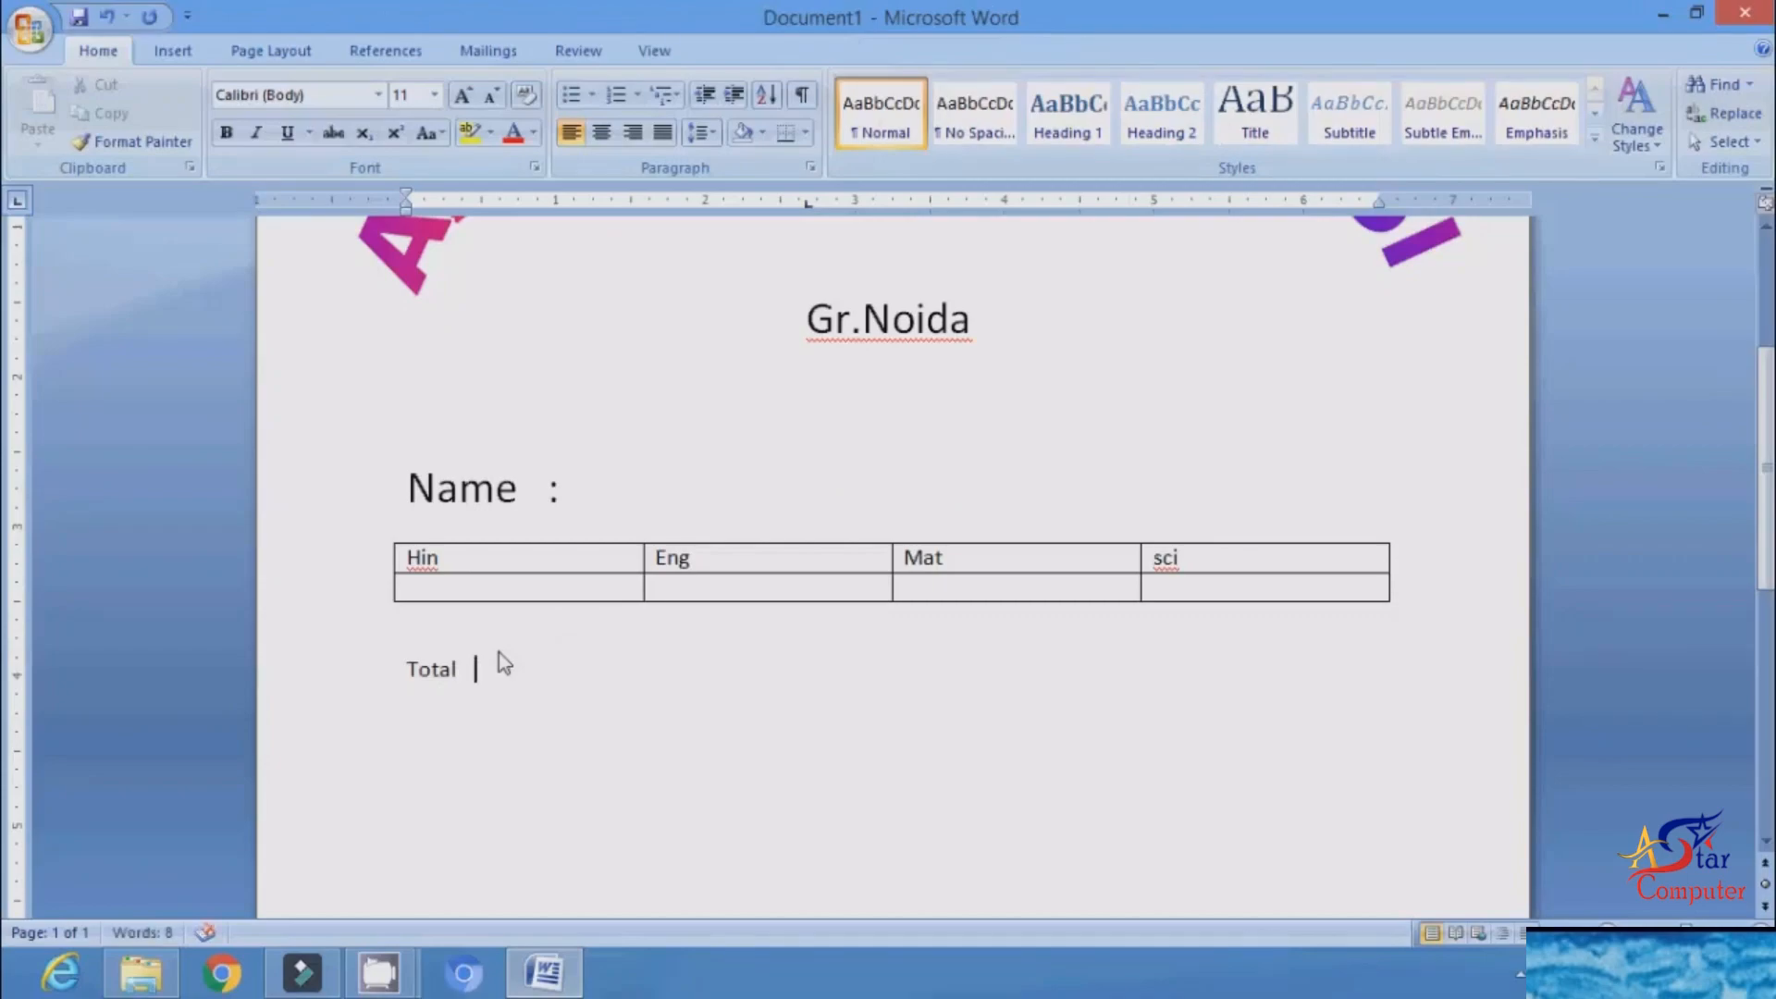
pyautogui.press('Return')
pyautogui.write('Rank  ')
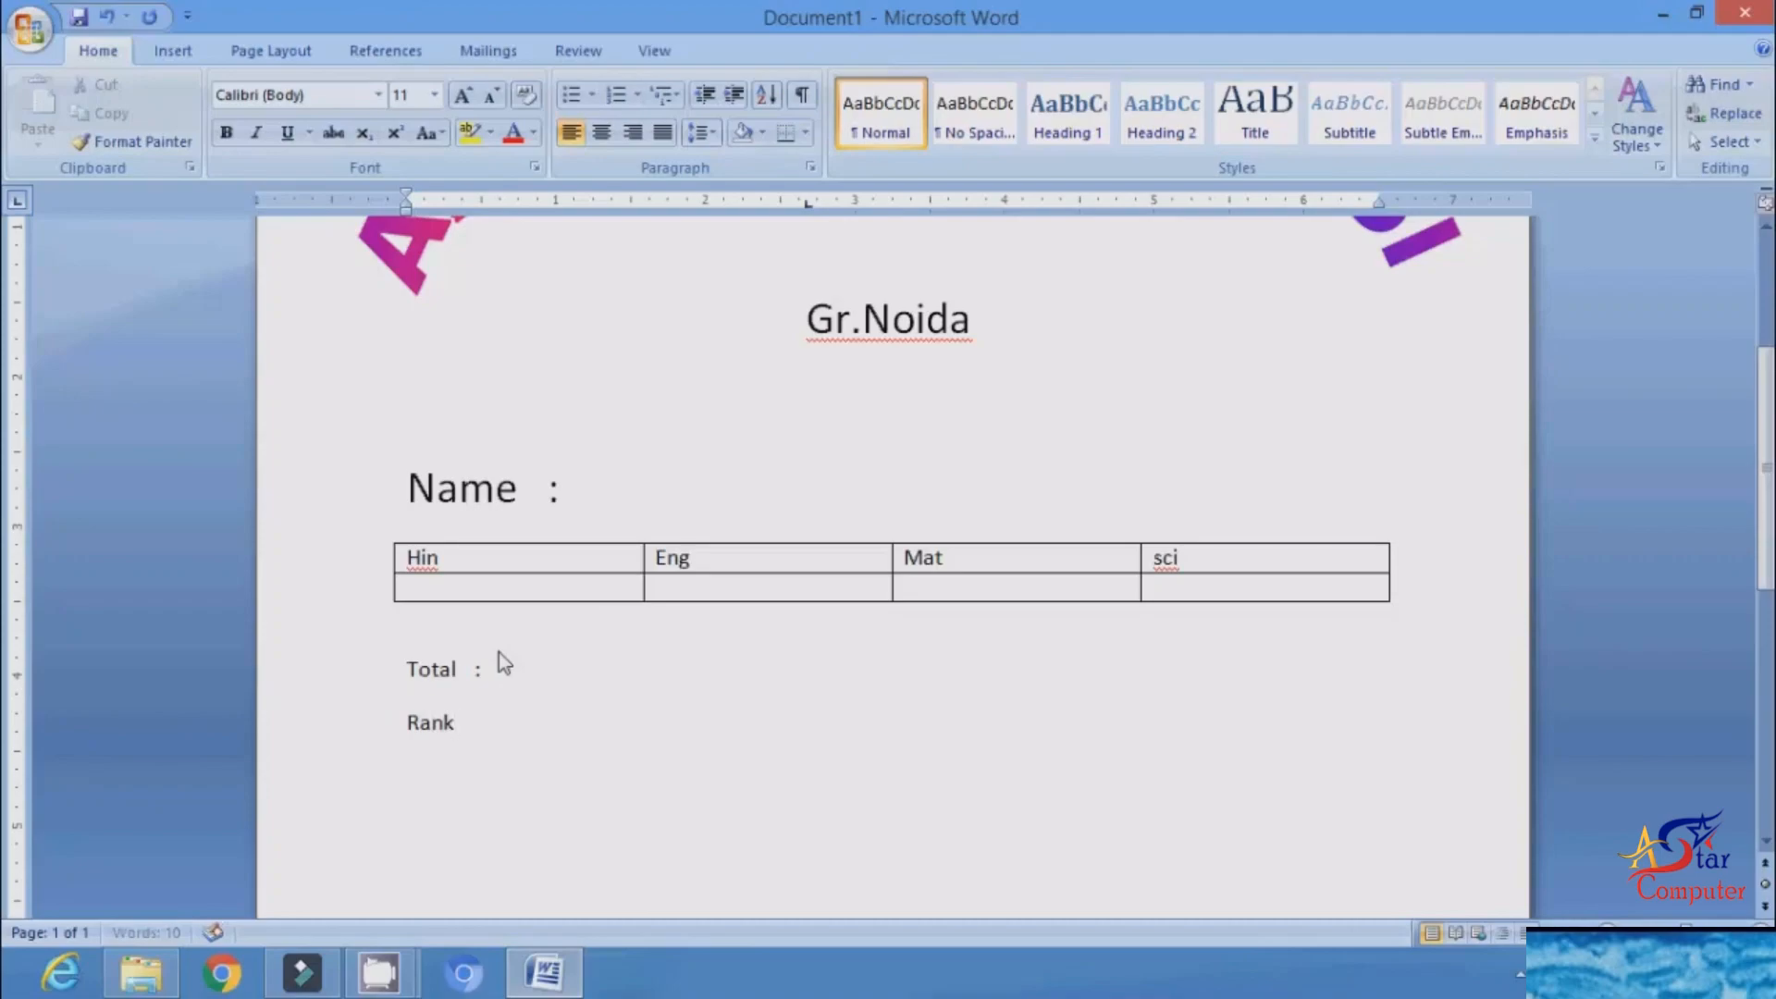
pyautogui.write(':')
pyautogui.scroll(5, 894, 564)
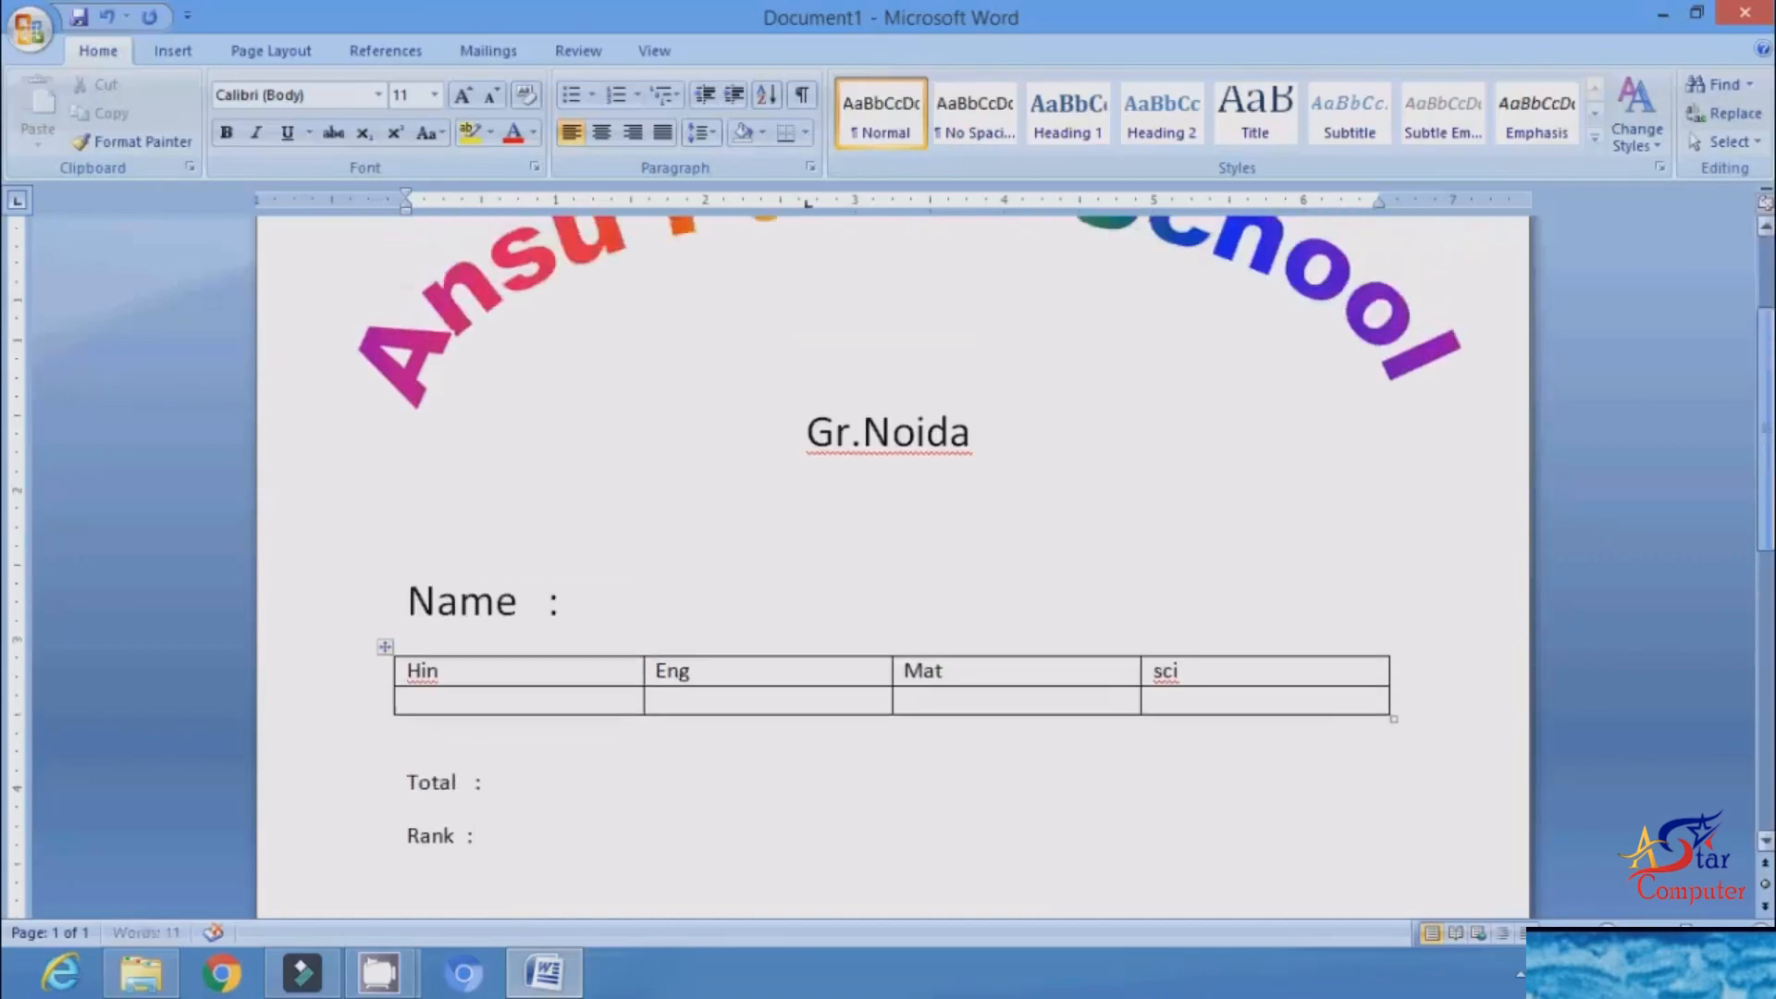
pyautogui.scroll(1, 893, 564)
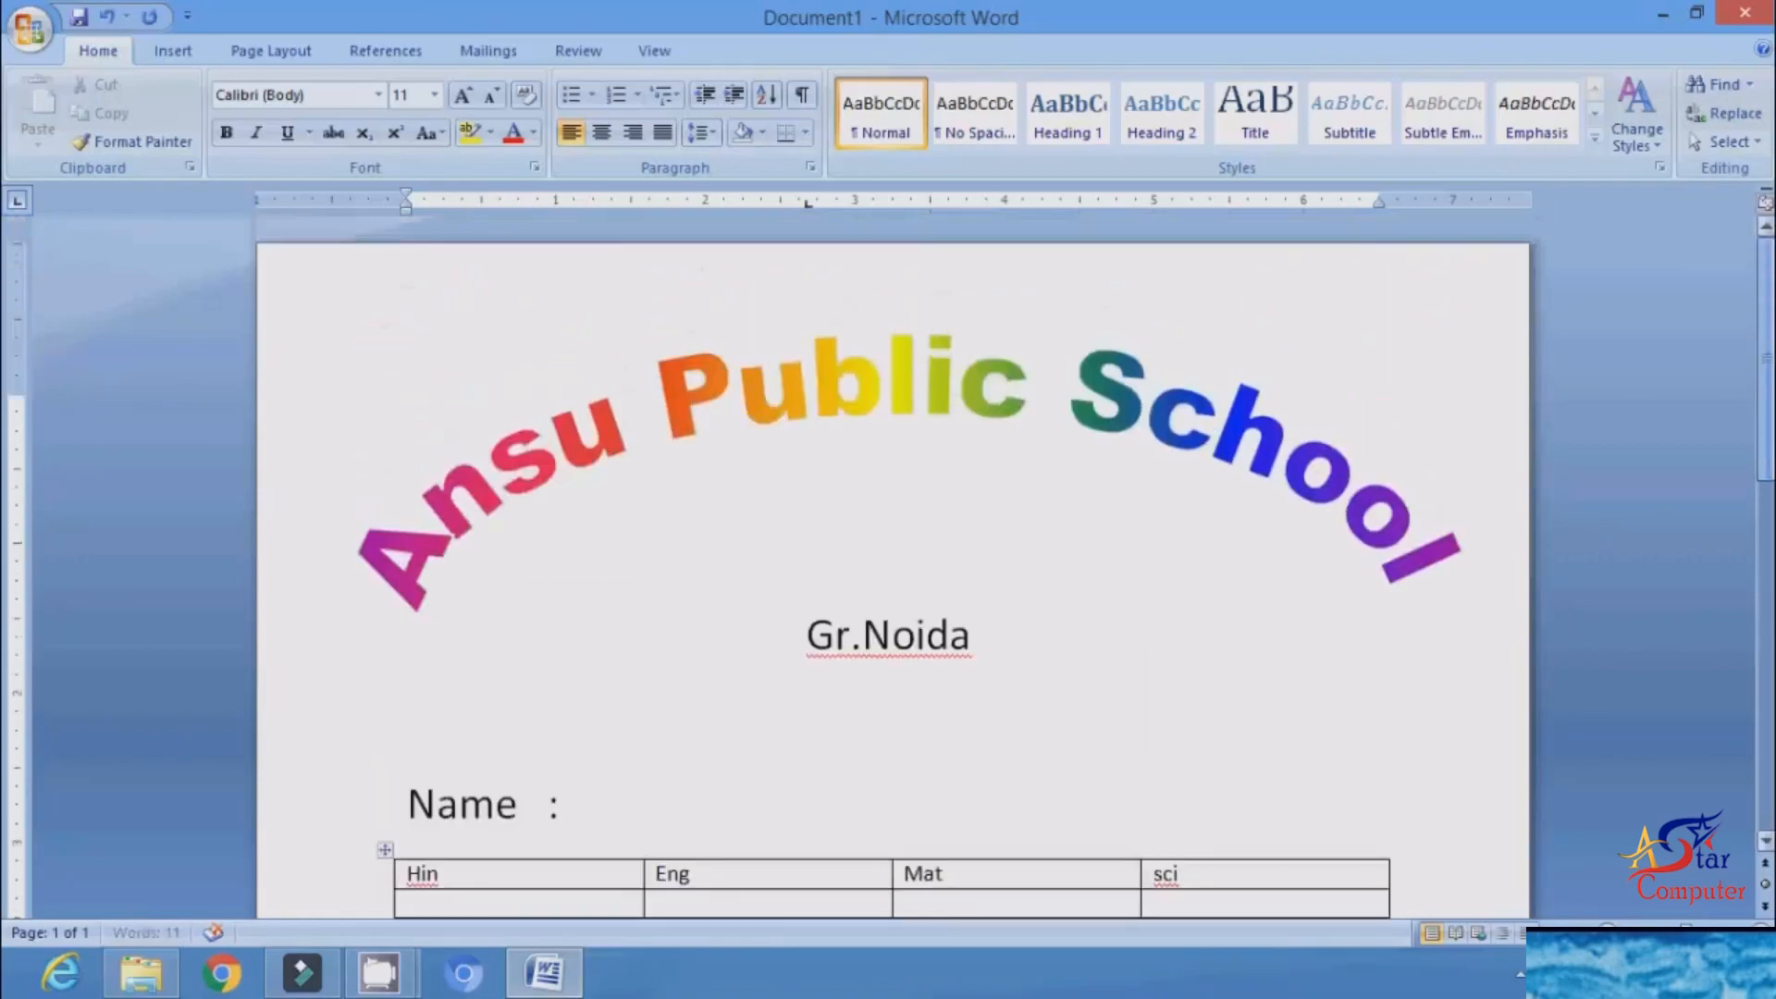
pyautogui.scroll(-3, 893, 564)
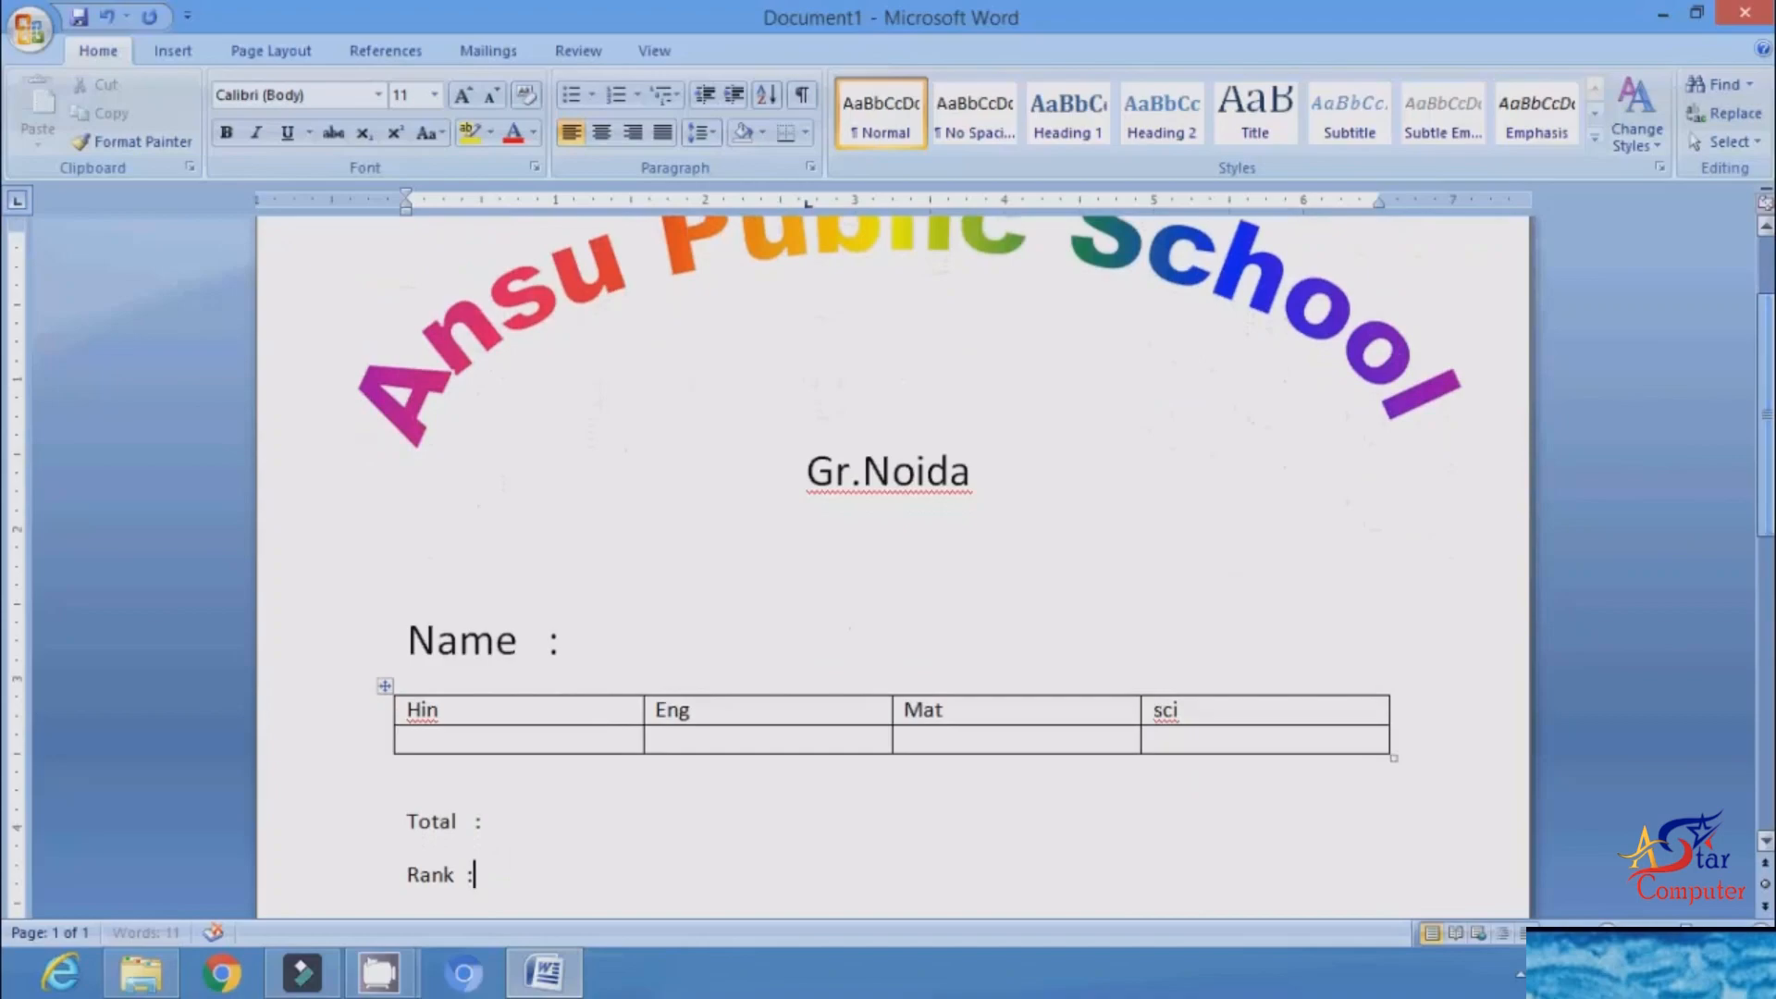
# Step: Use the existing Excel workbook "mark" on the Desktop as the mail merge recipient list, choosing Sheet1$ with column headers in the first row
pyautogui.click(650, 642)
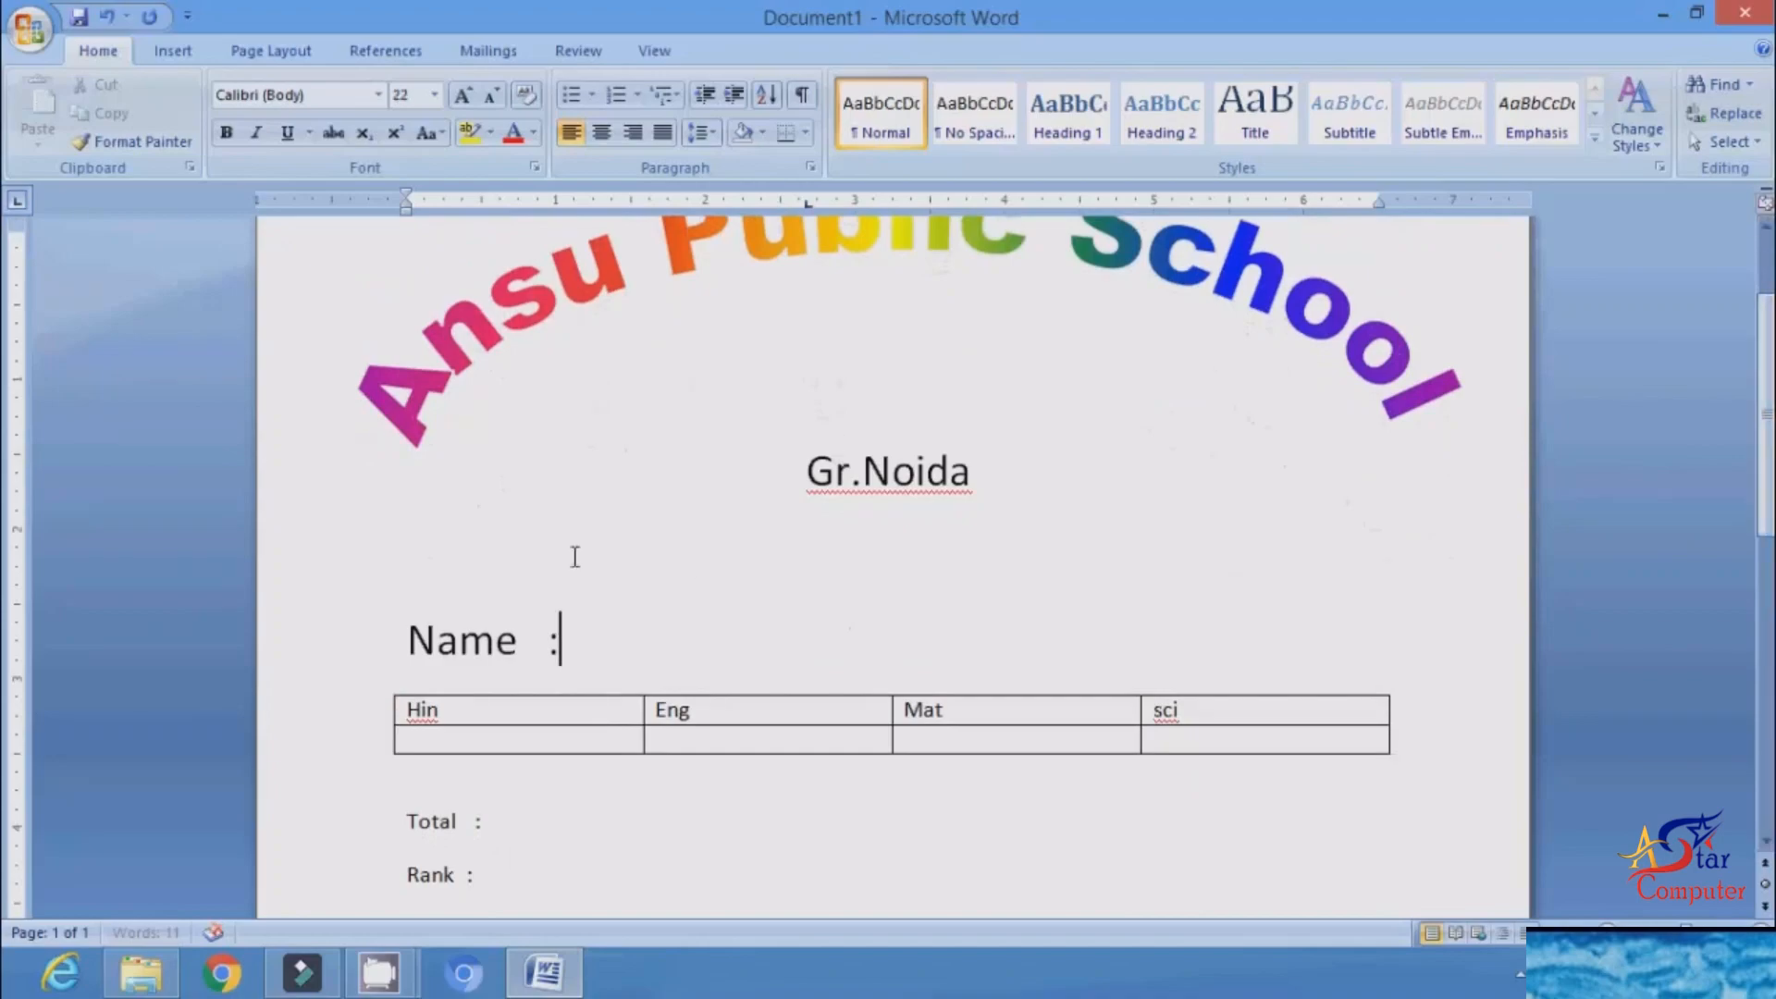
pyautogui.click(505, 53)
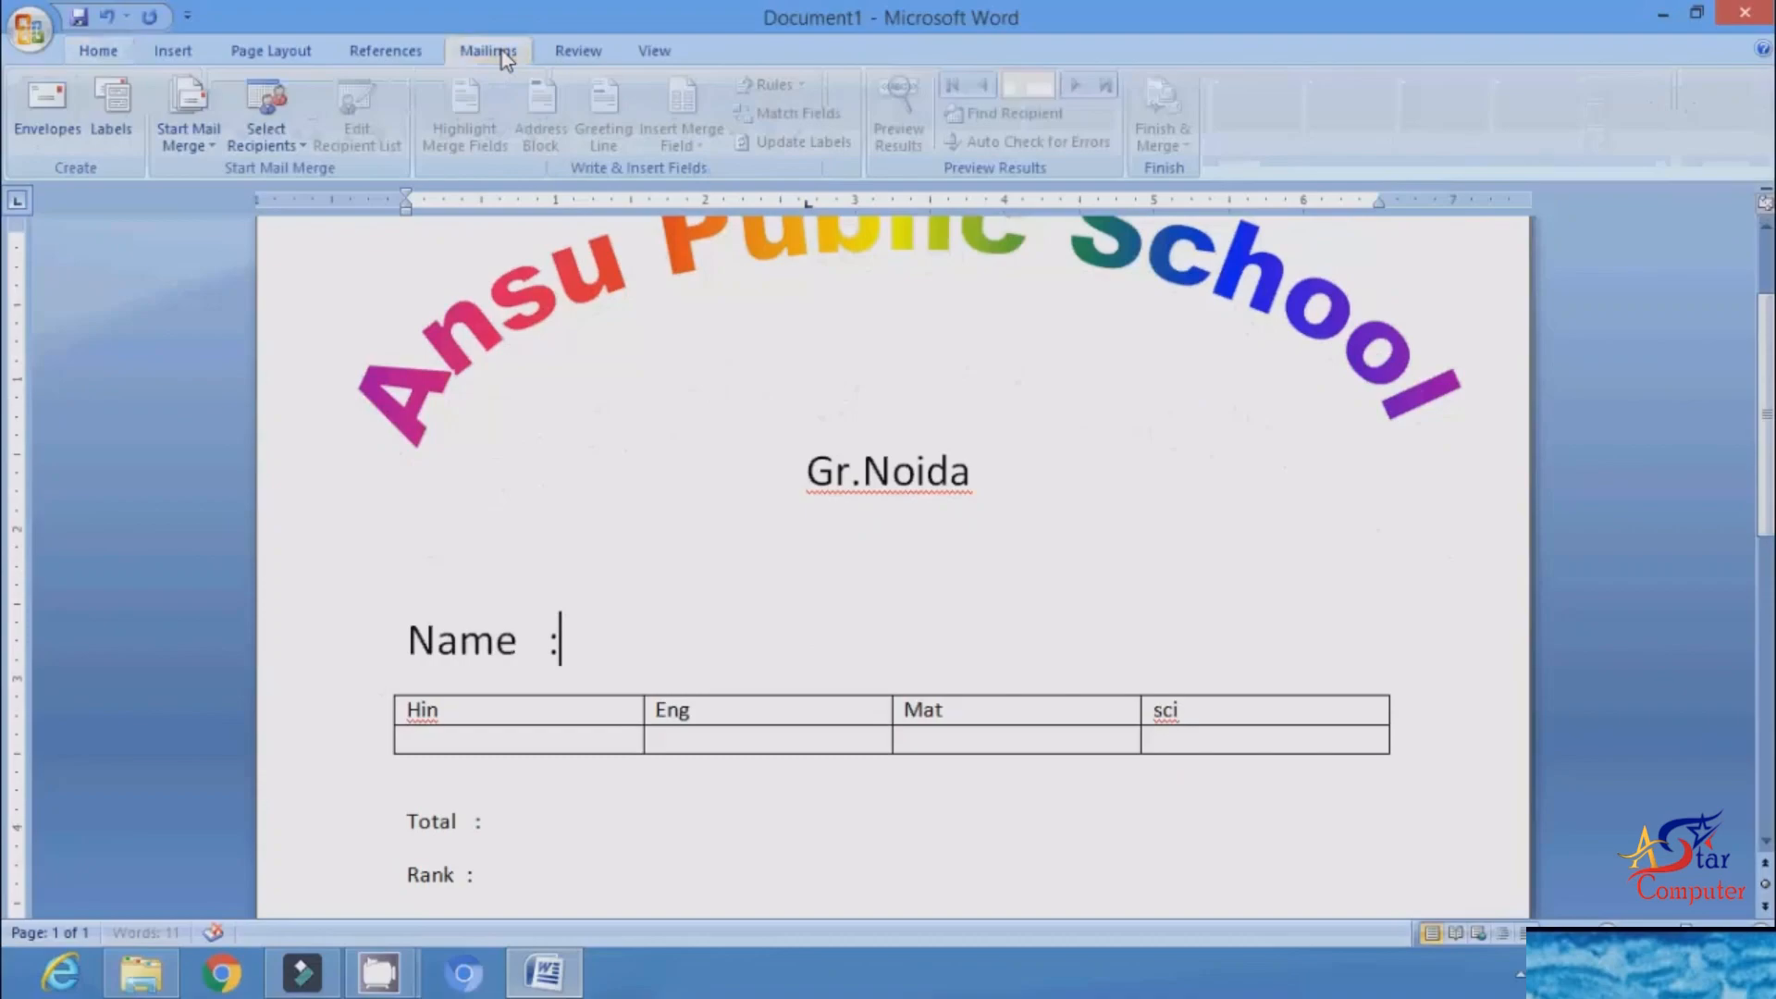
pyautogui.click(279, 148)
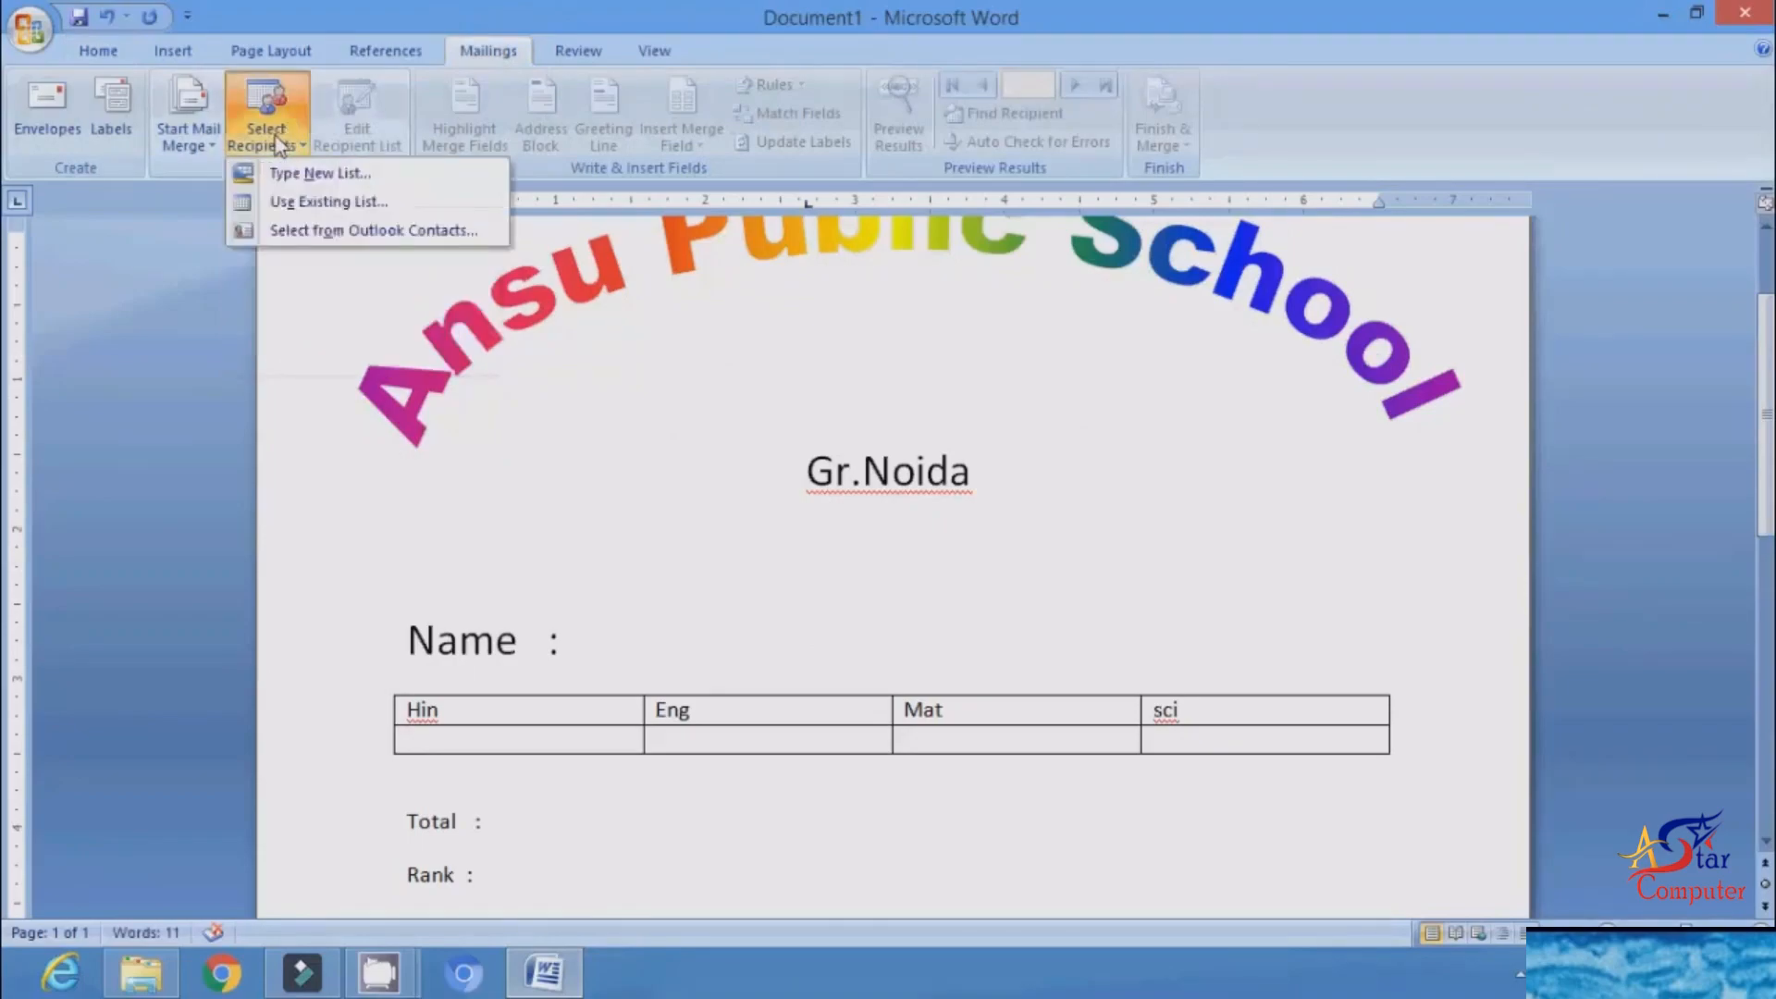
pyautogui.click(348, 205)
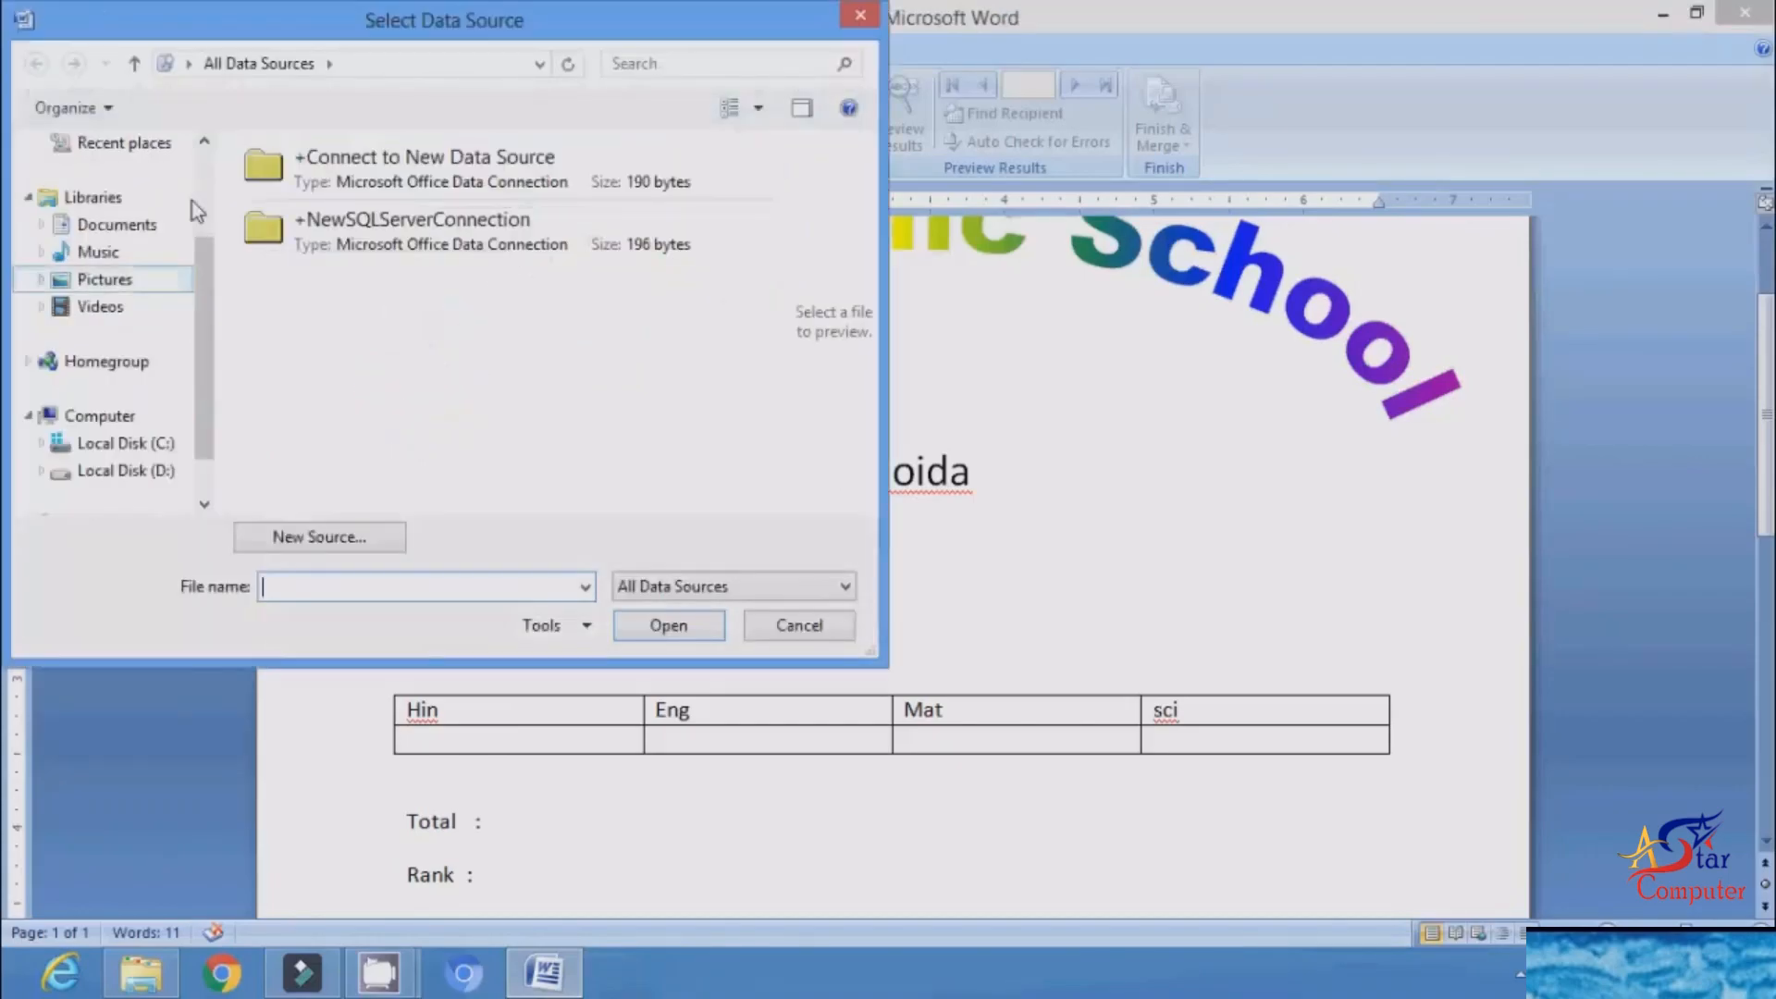
pyautogui.click(209, 181)
pyautogui.click(105, 237)
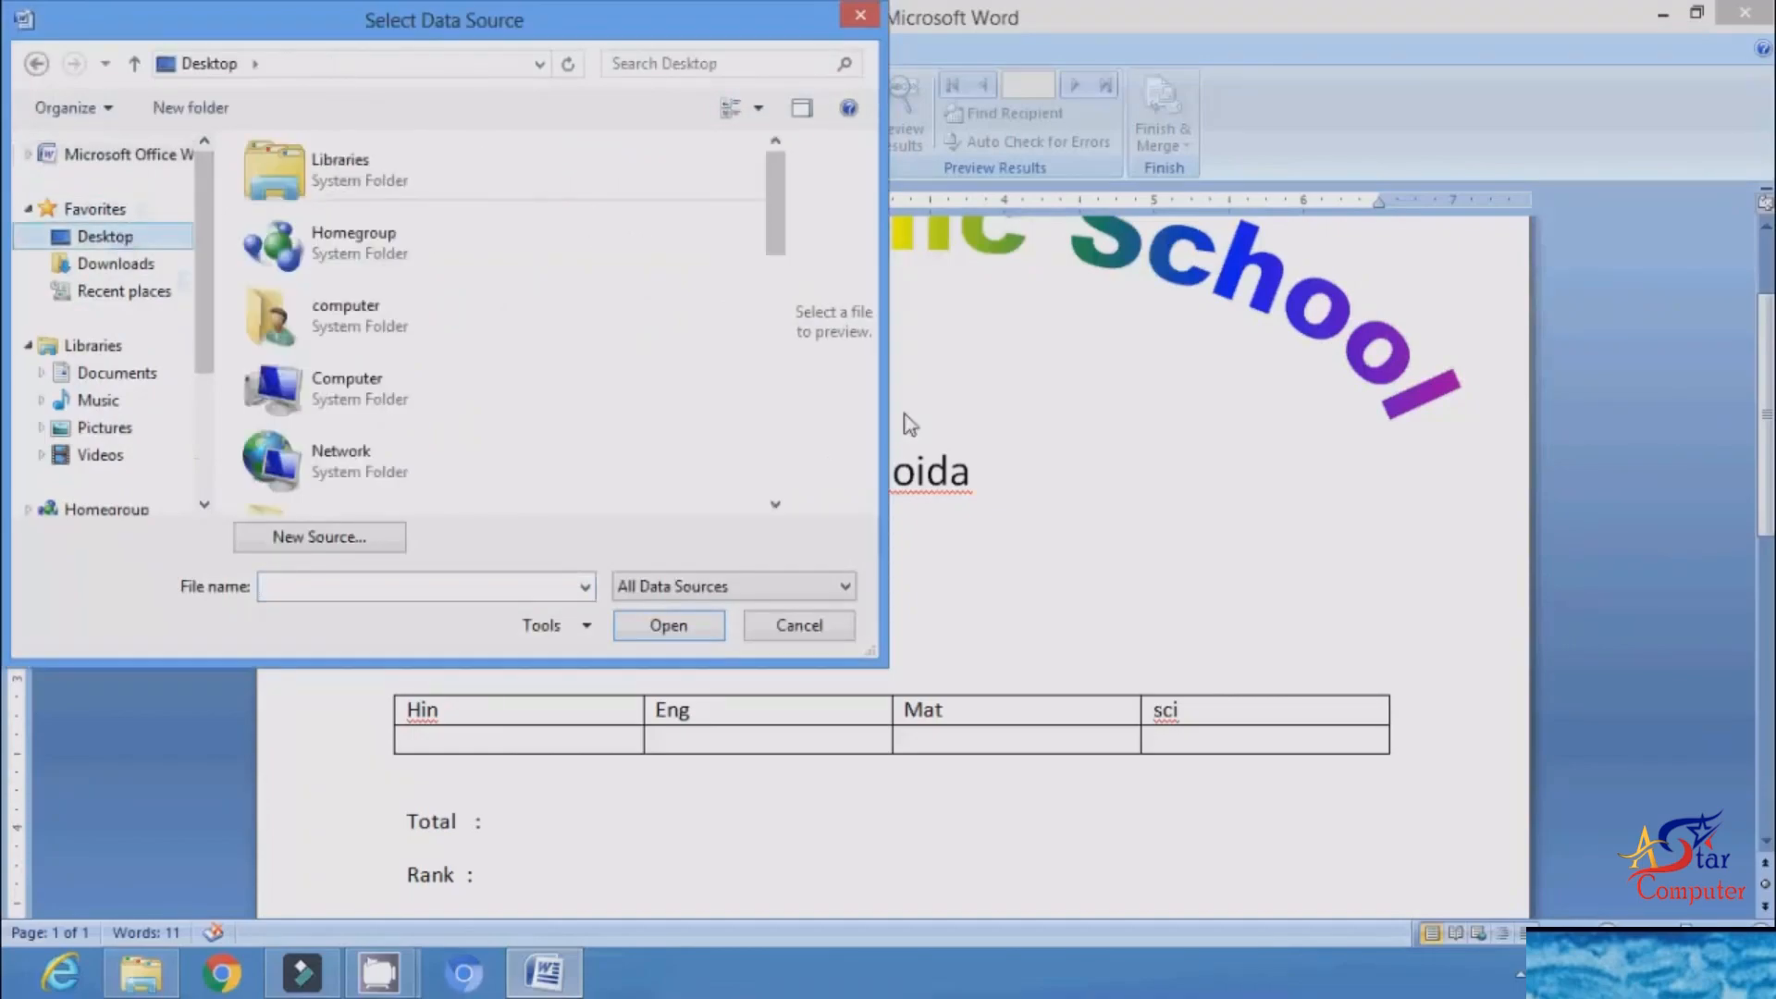
pyautogui.click(775, 446)
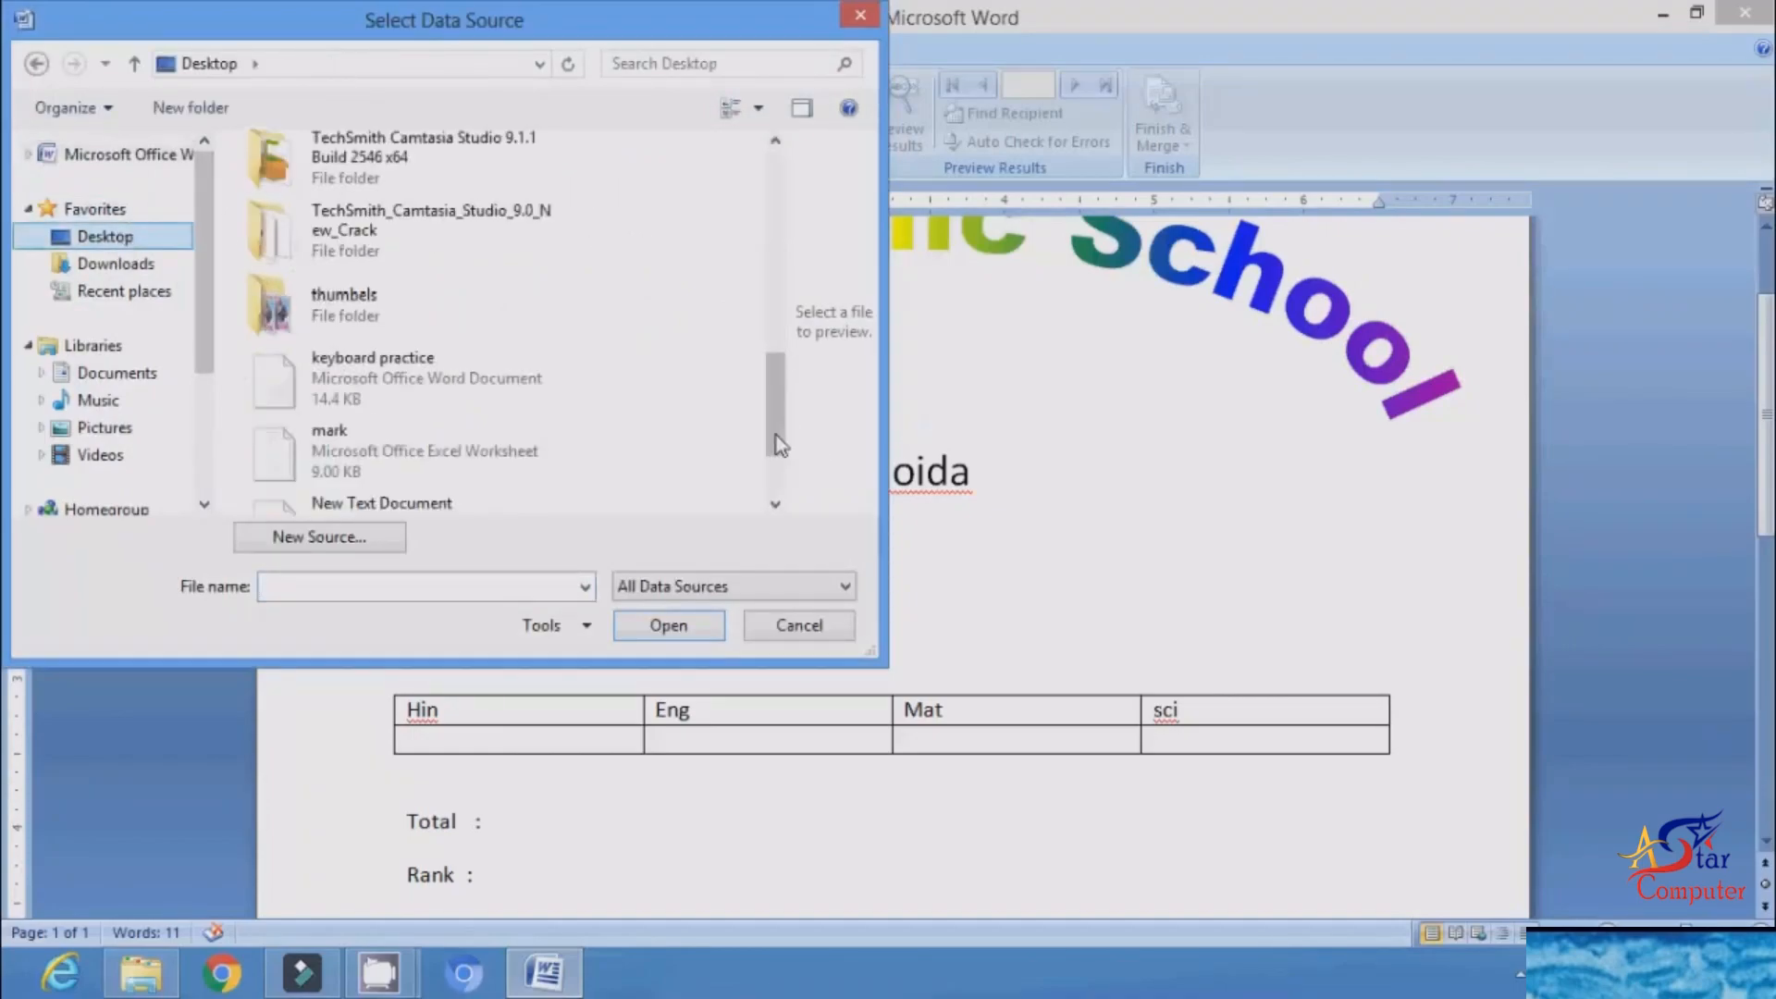
pyautogui.click(388, 319)
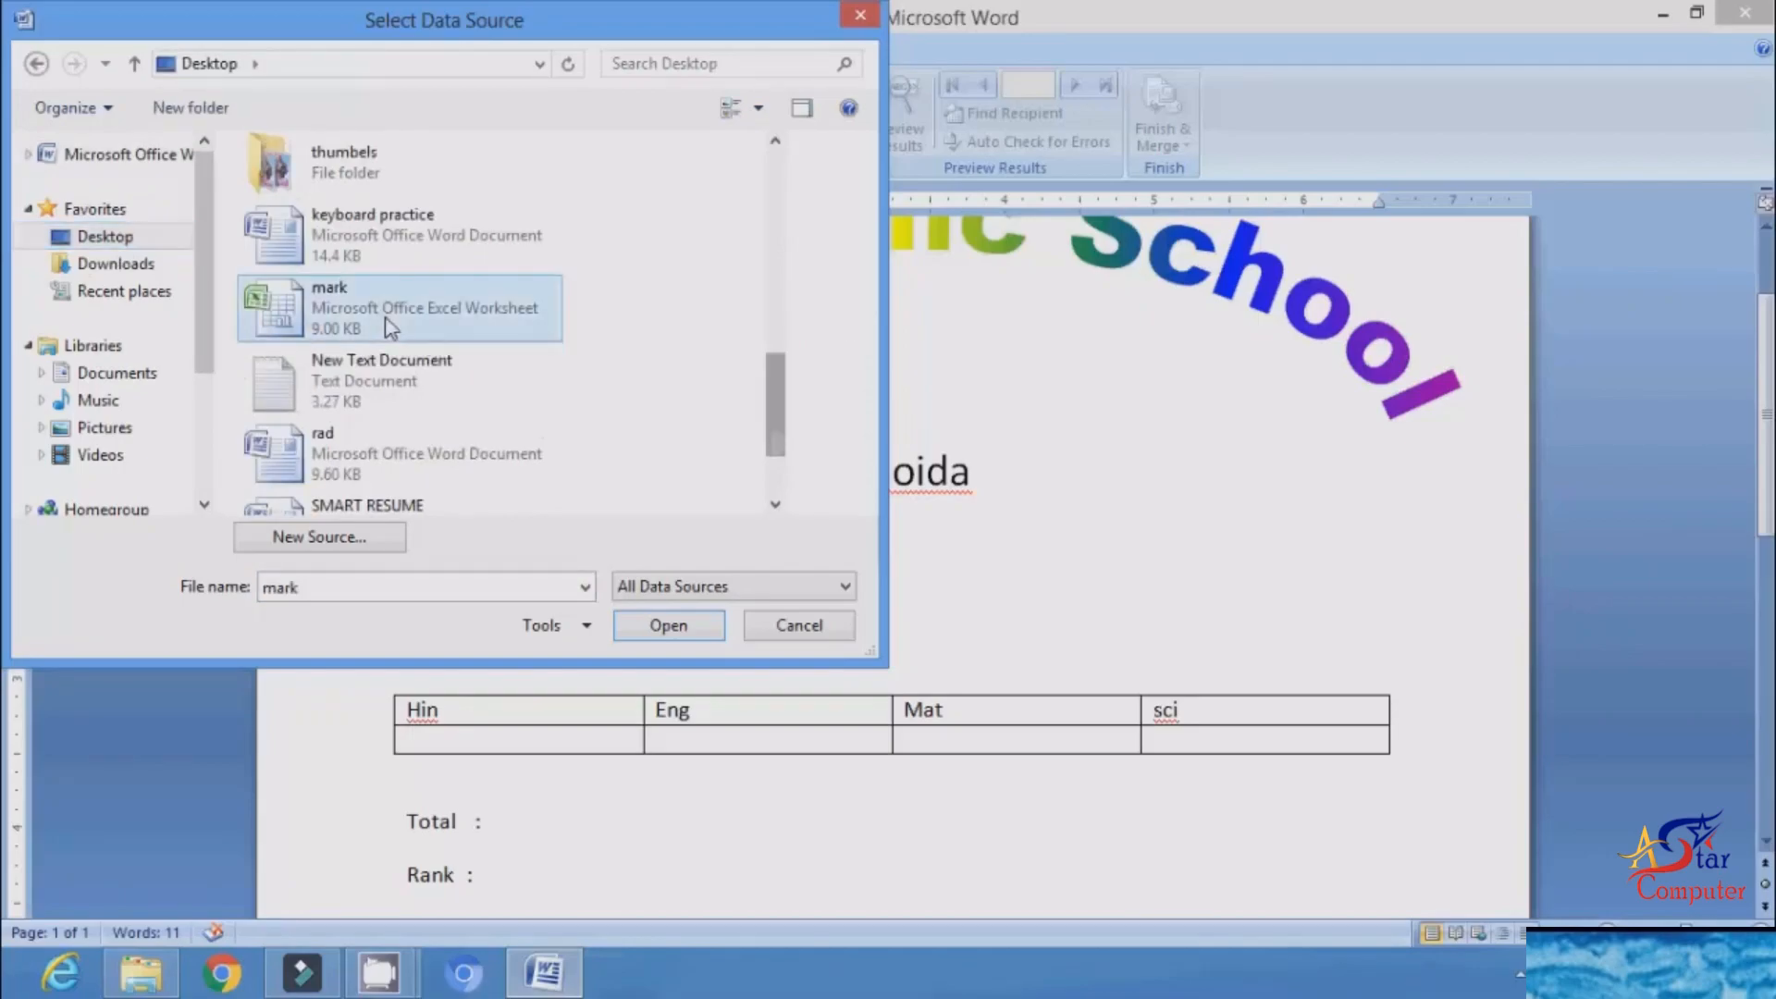
pyautogui.click(726, 627)
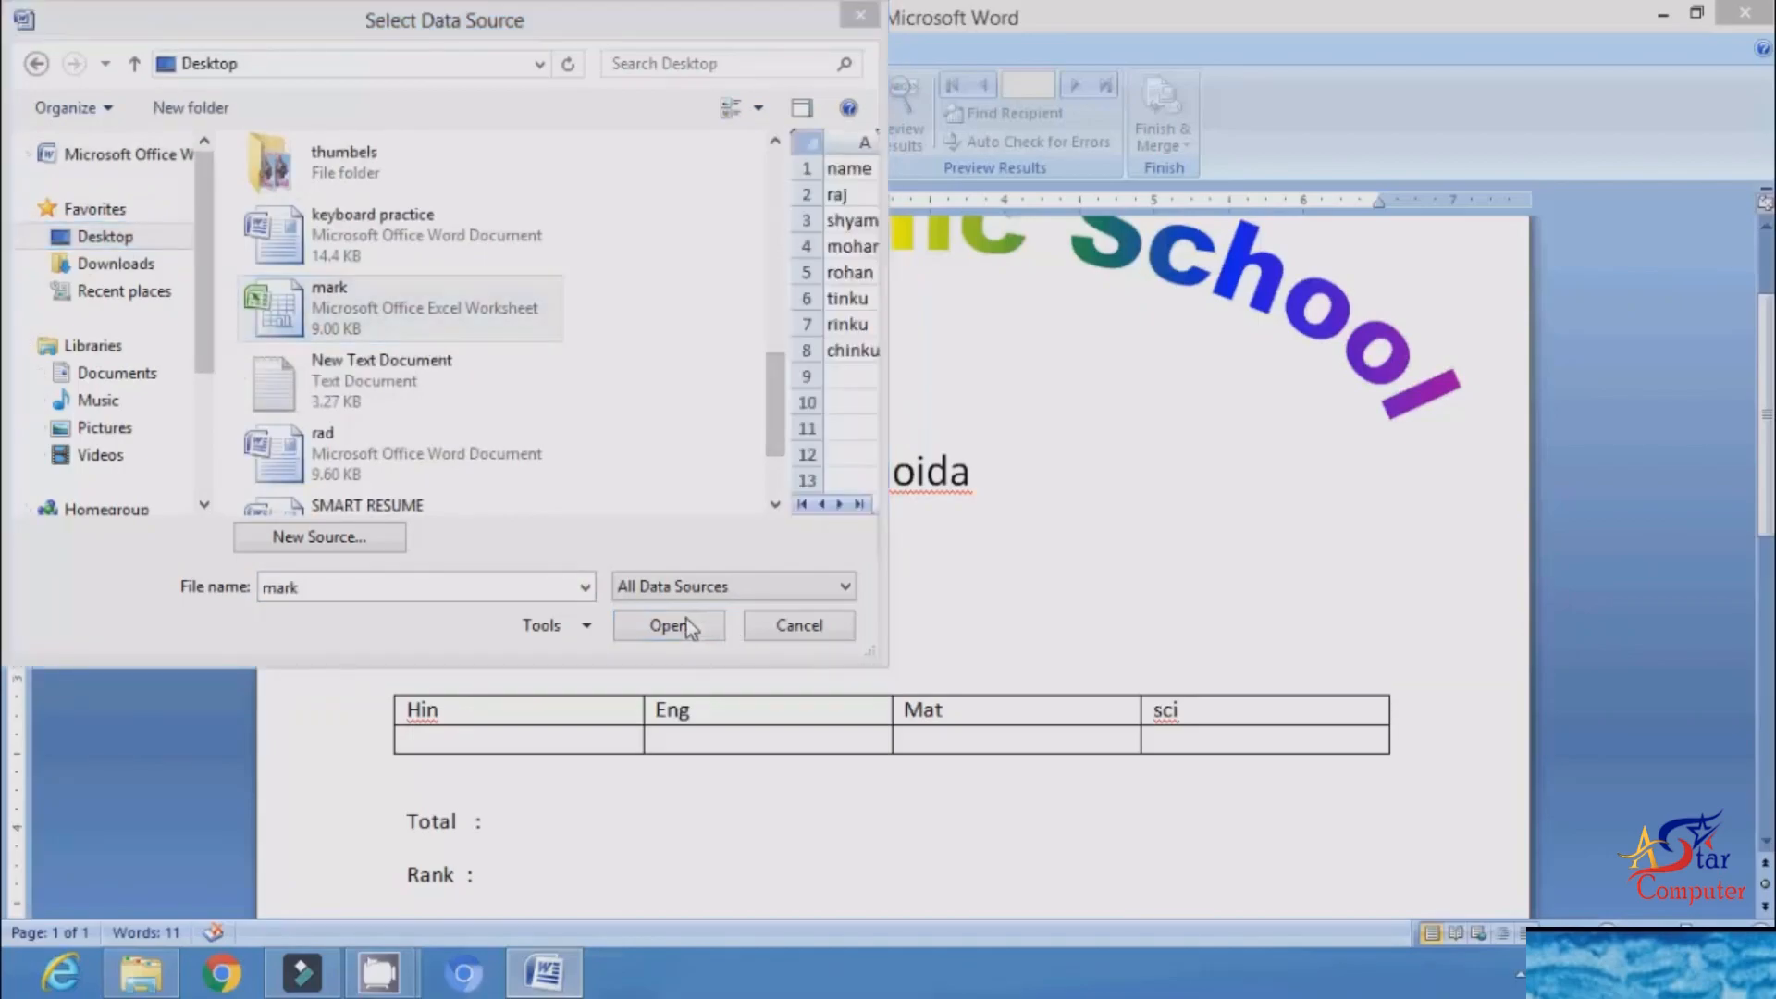
pyautogui.click(686, 619)
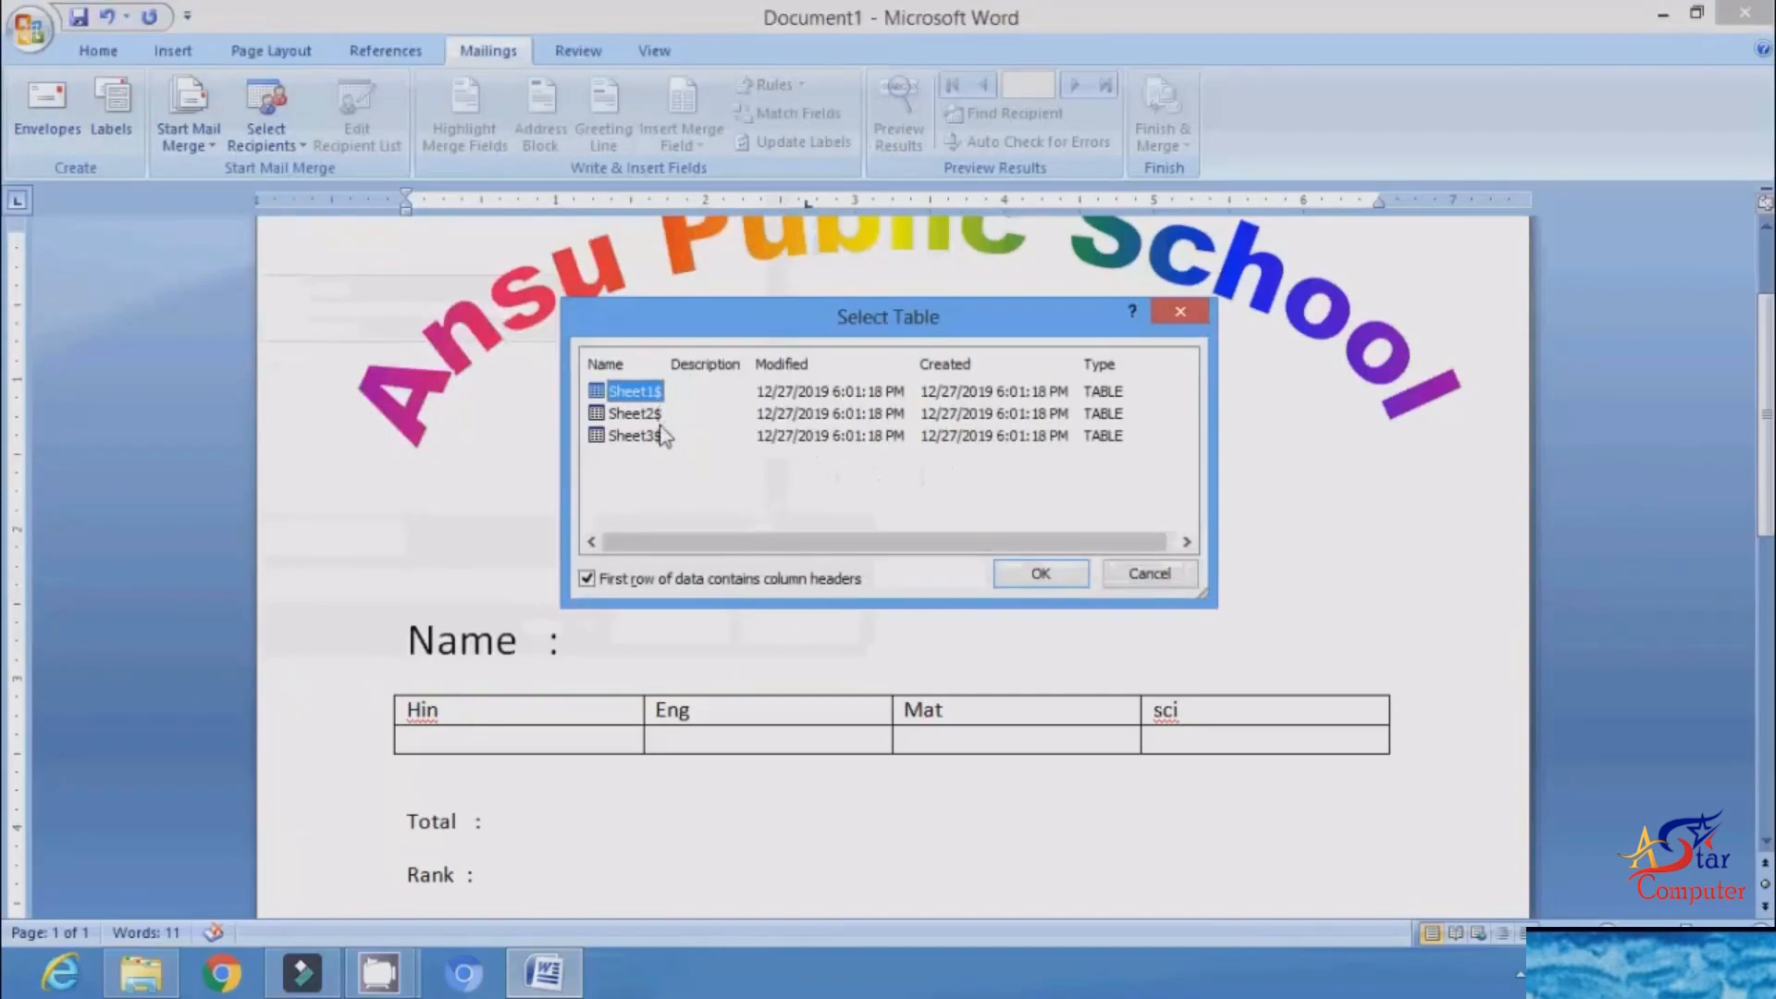
pyautogui.click(1024, 575)
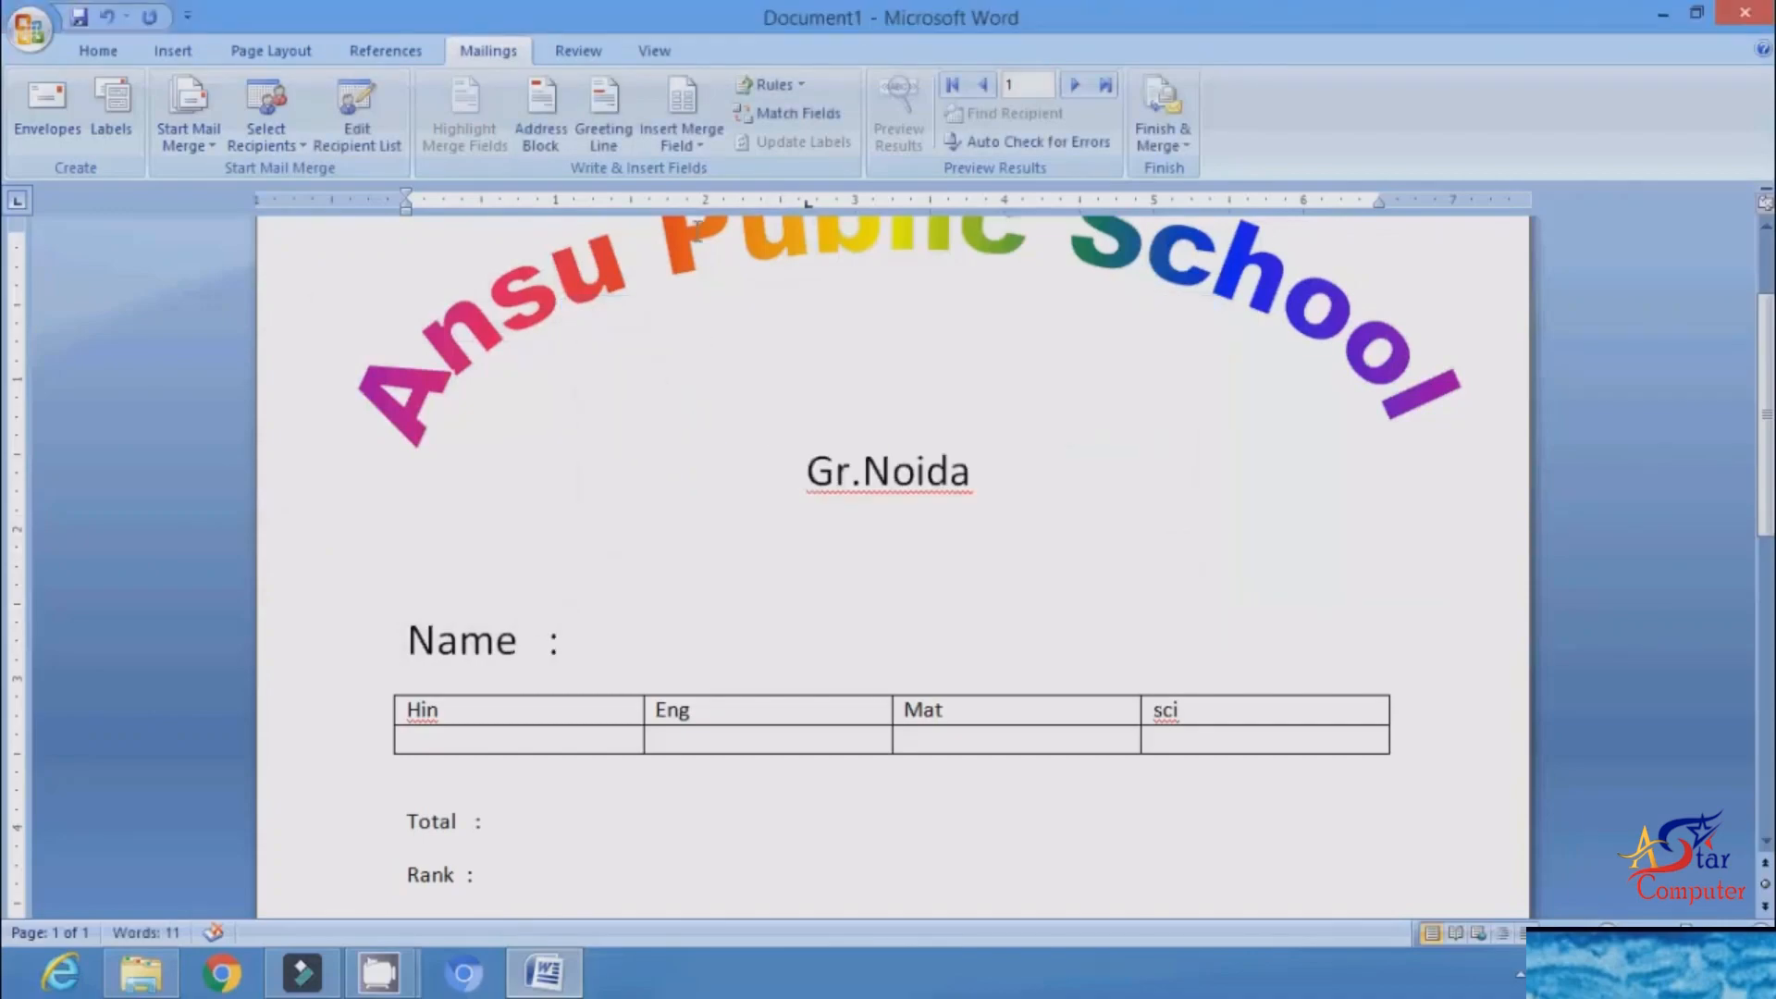
# Step: Insert the name merge field after the Name label and the hin merge field in the cell below Hin
pyautogui.click(703, 145)
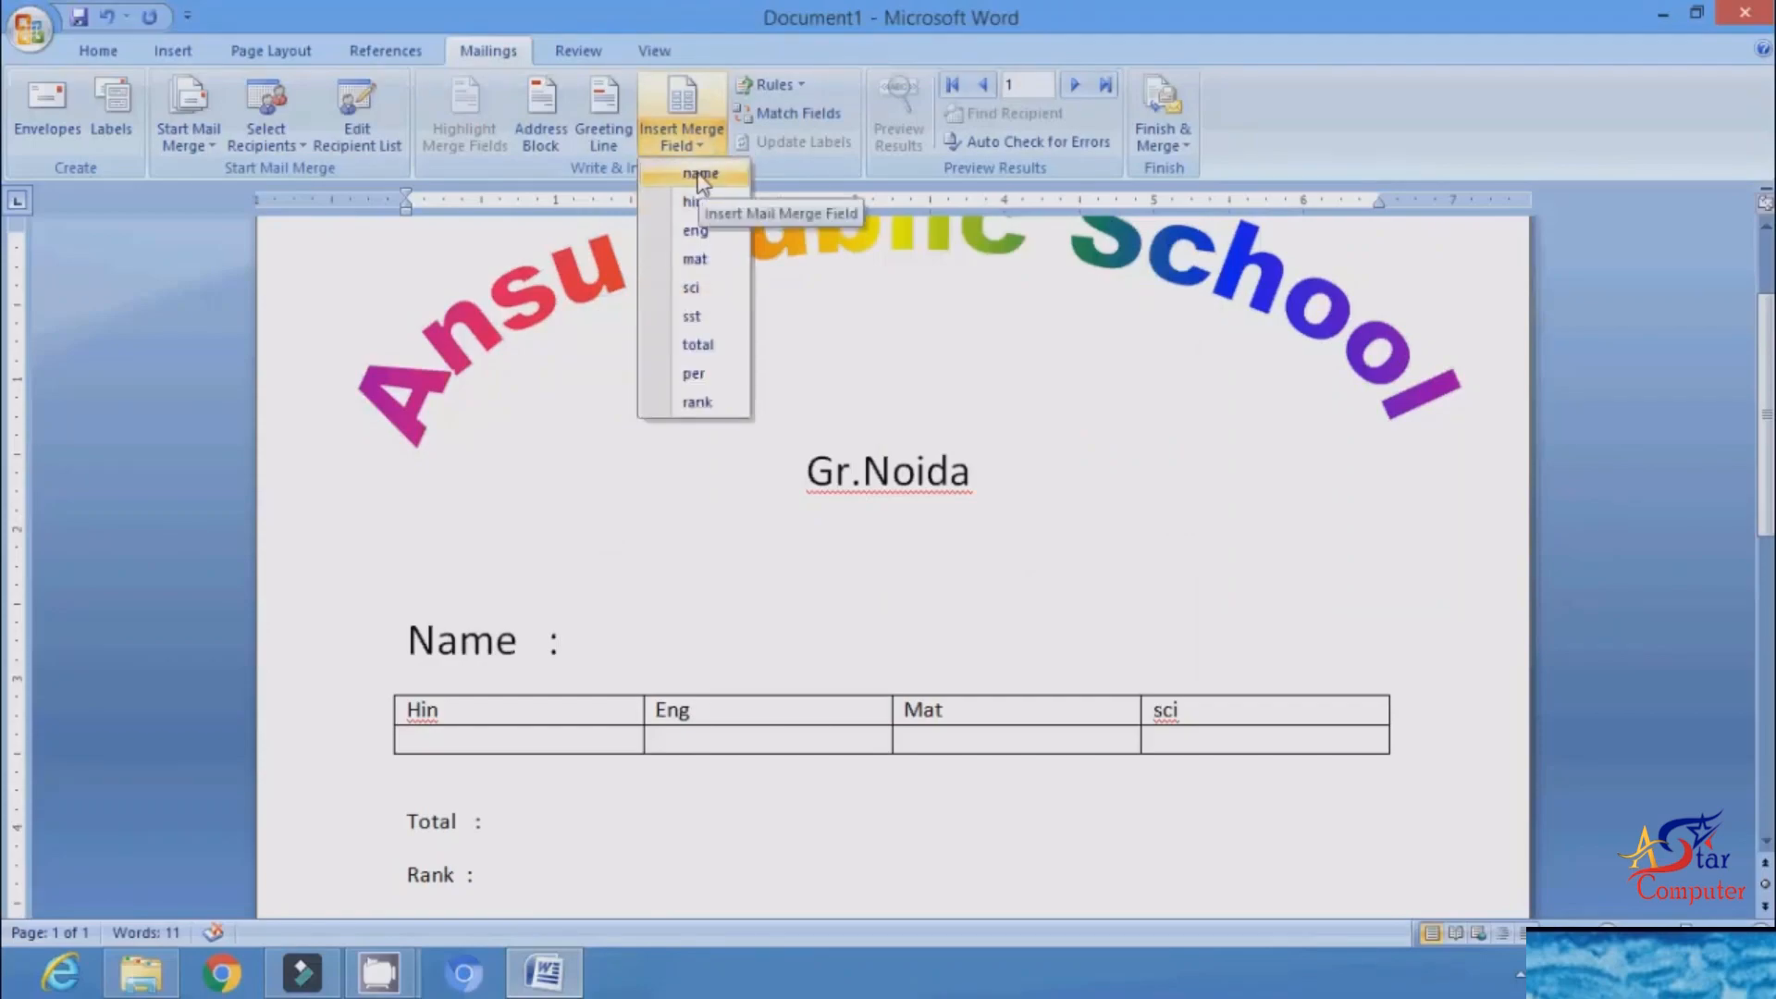
pyautogui.click(700, 174)
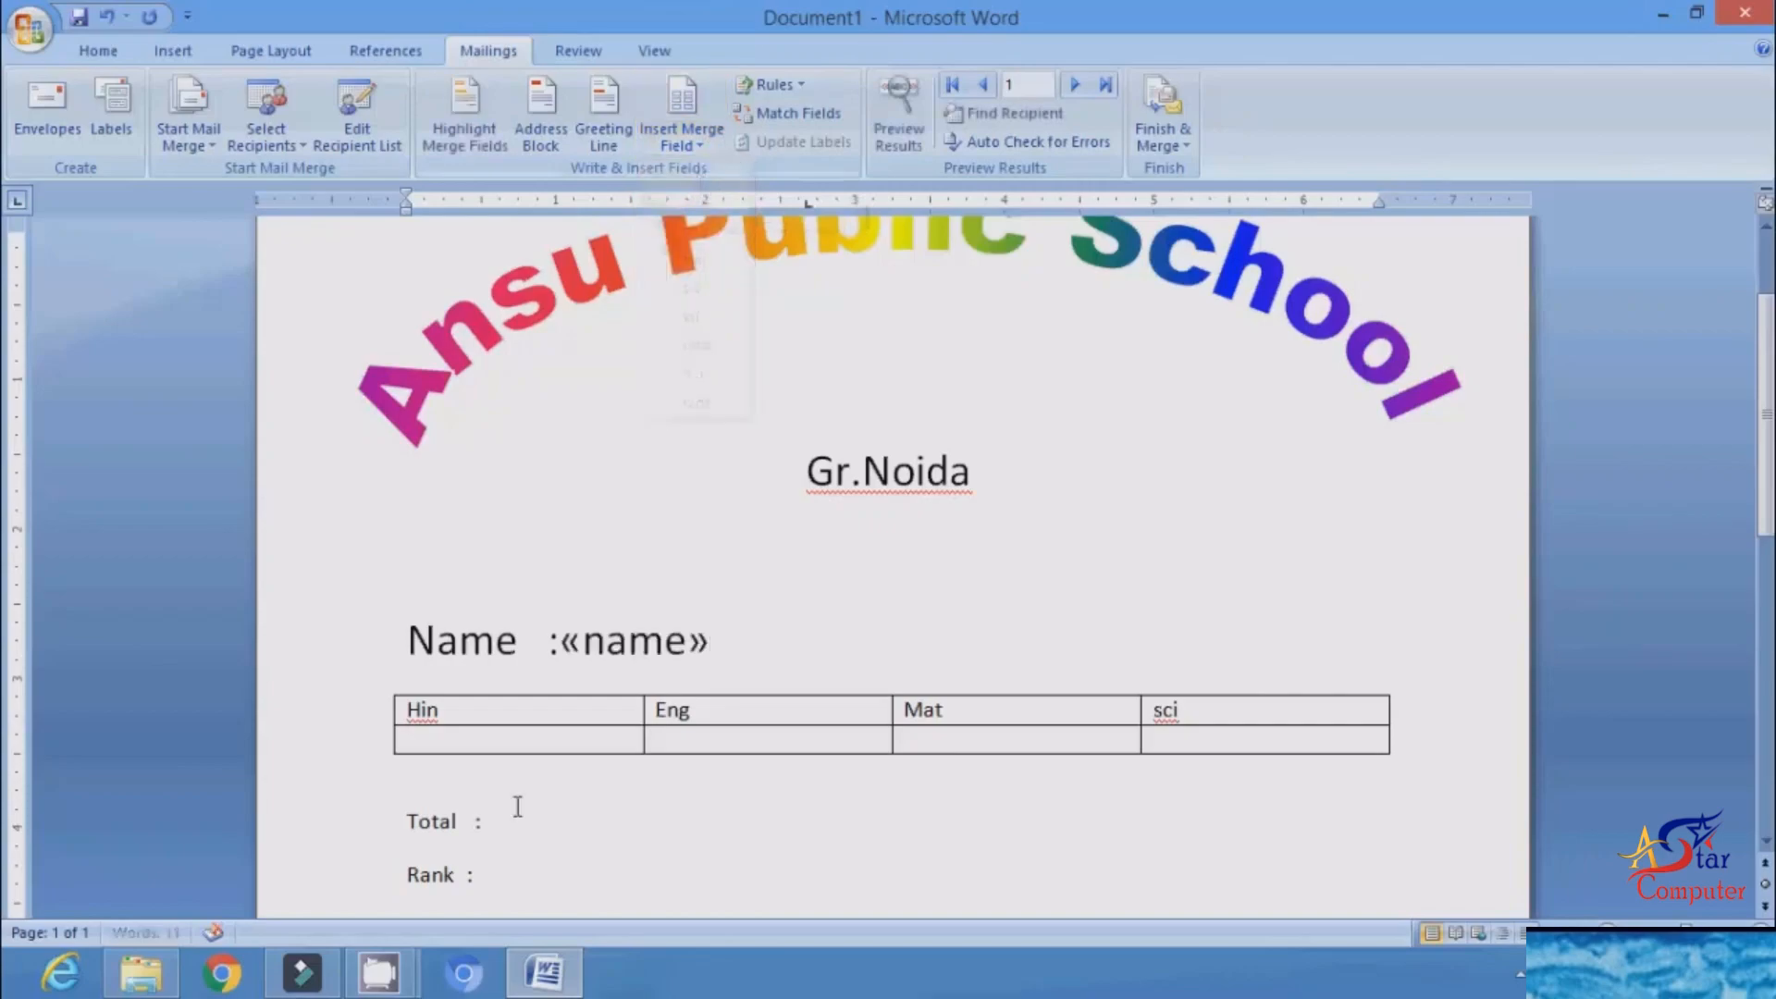
pyautogui.click(558, 733)
pyautogui.click(685, 139)
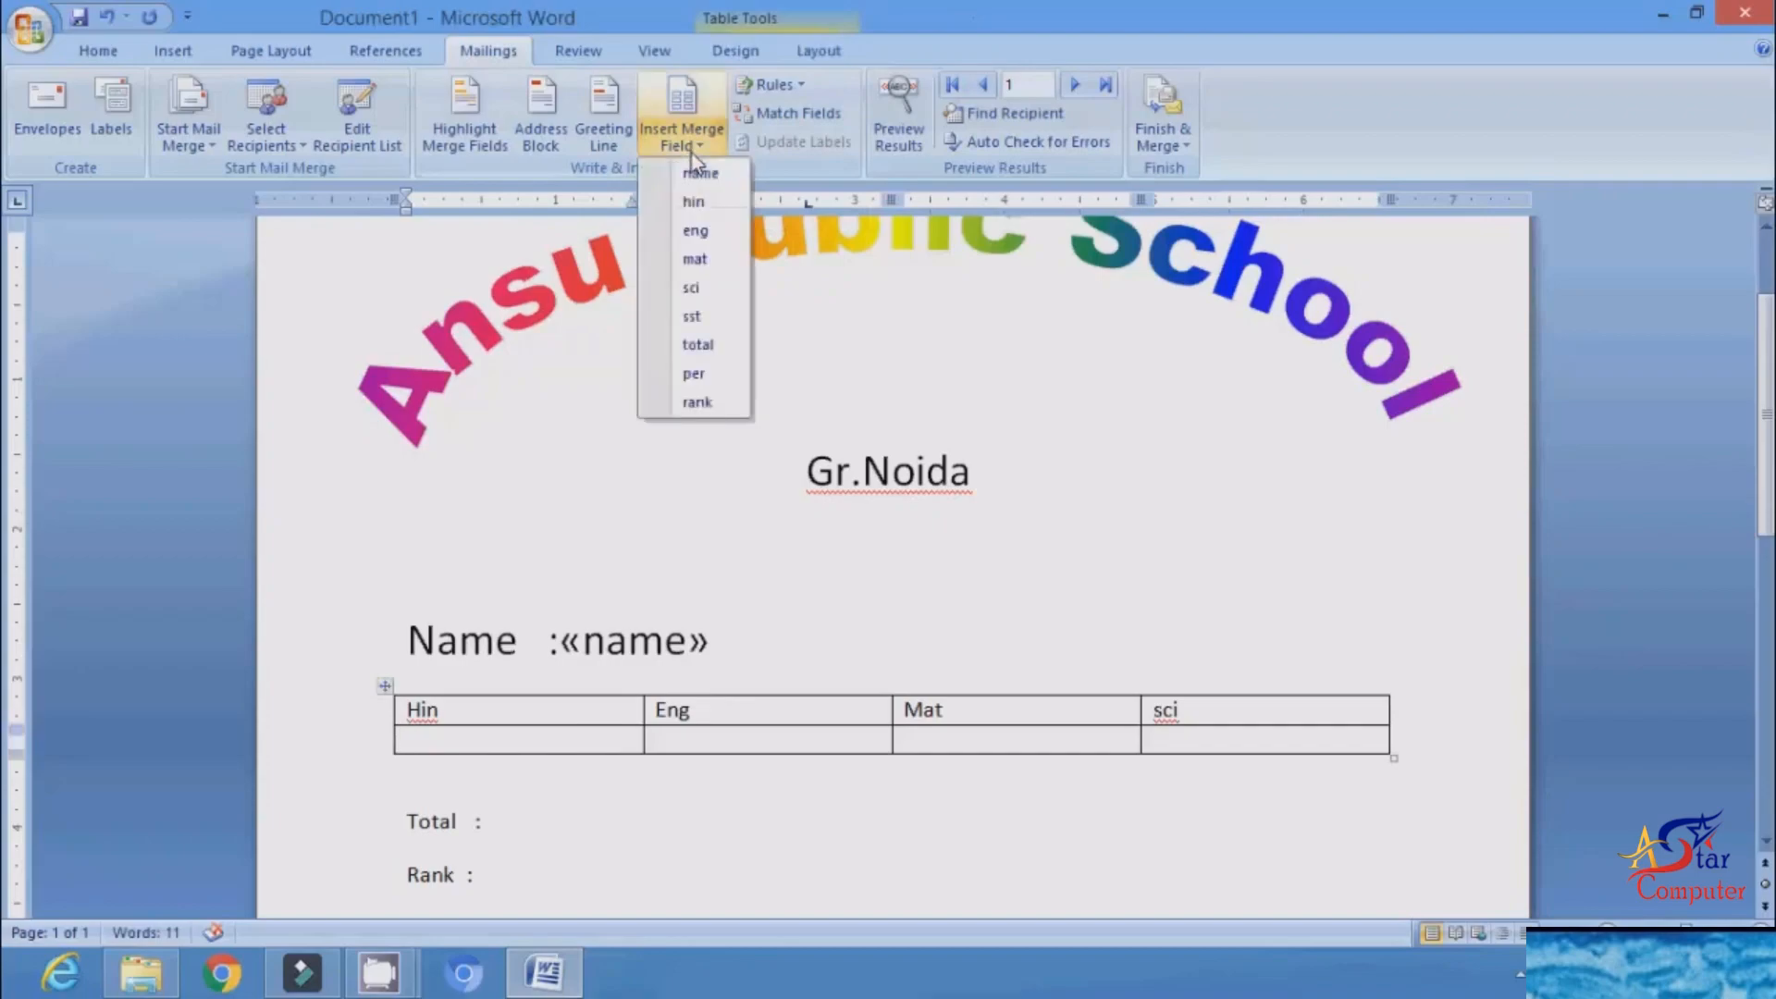
pyautogui.click(696, 204)
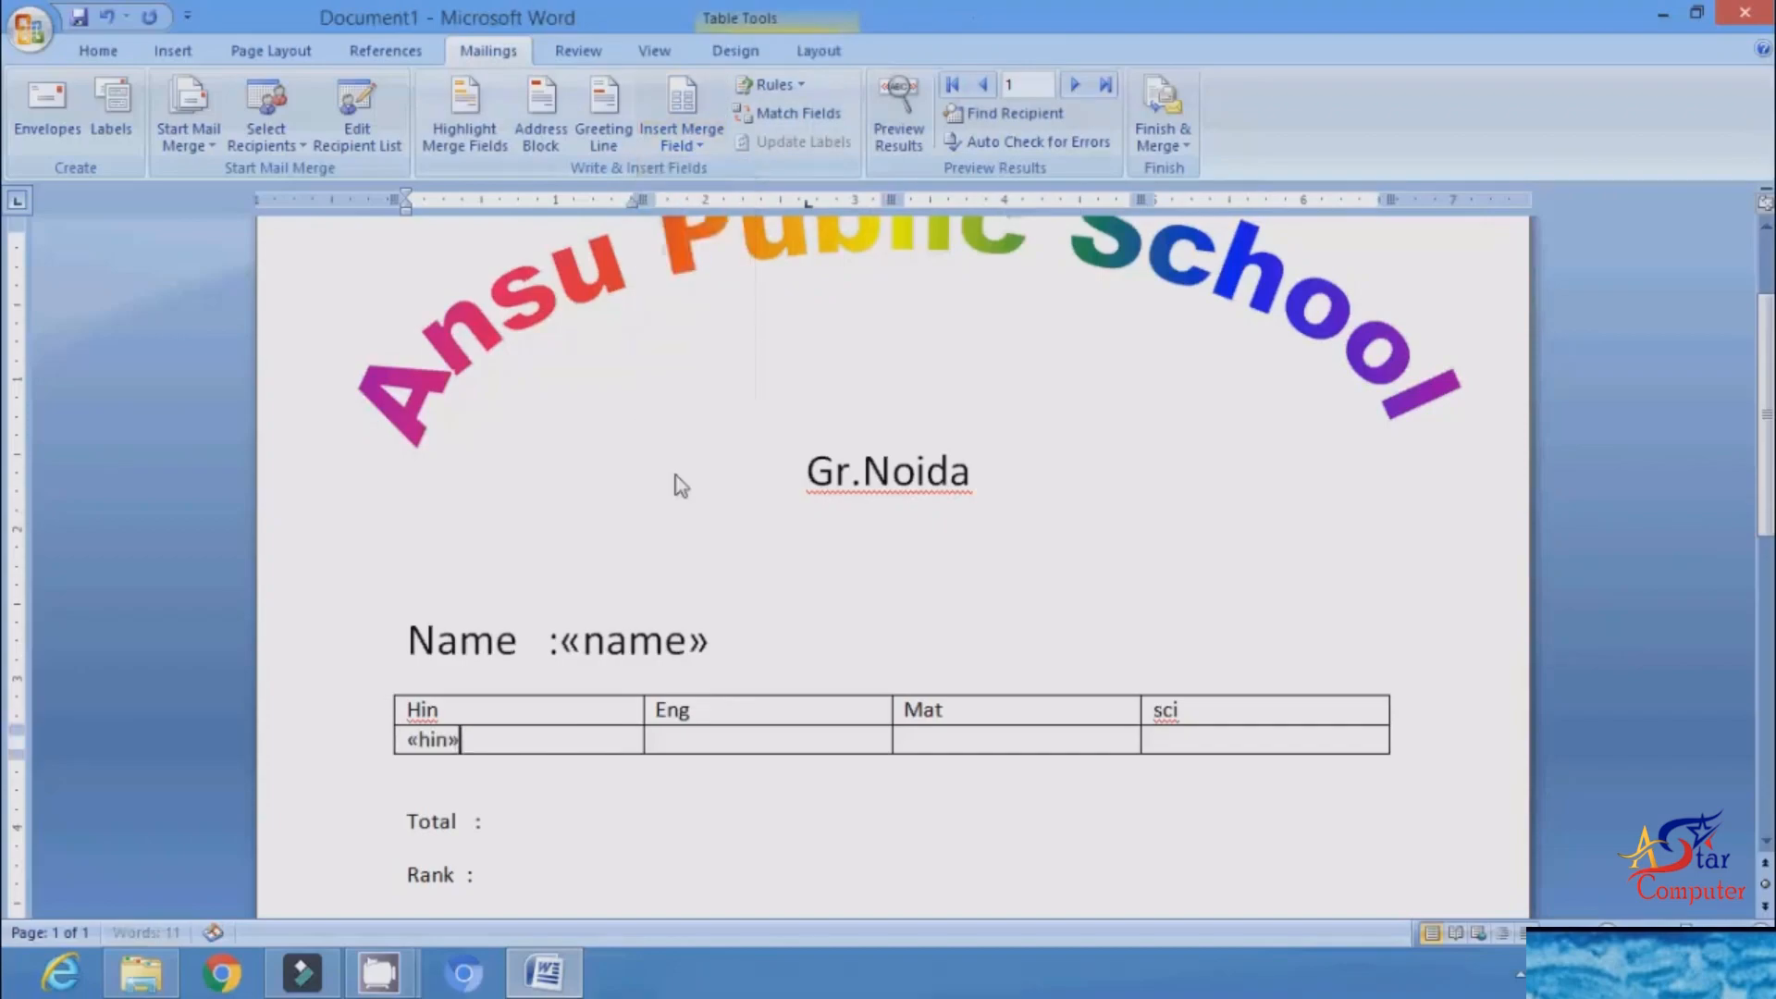
# Step: Insert the eng, mat and sci merge fields in the empty table cells below the Eng, Mat and sci headings
pyautogui.click(687, 745)
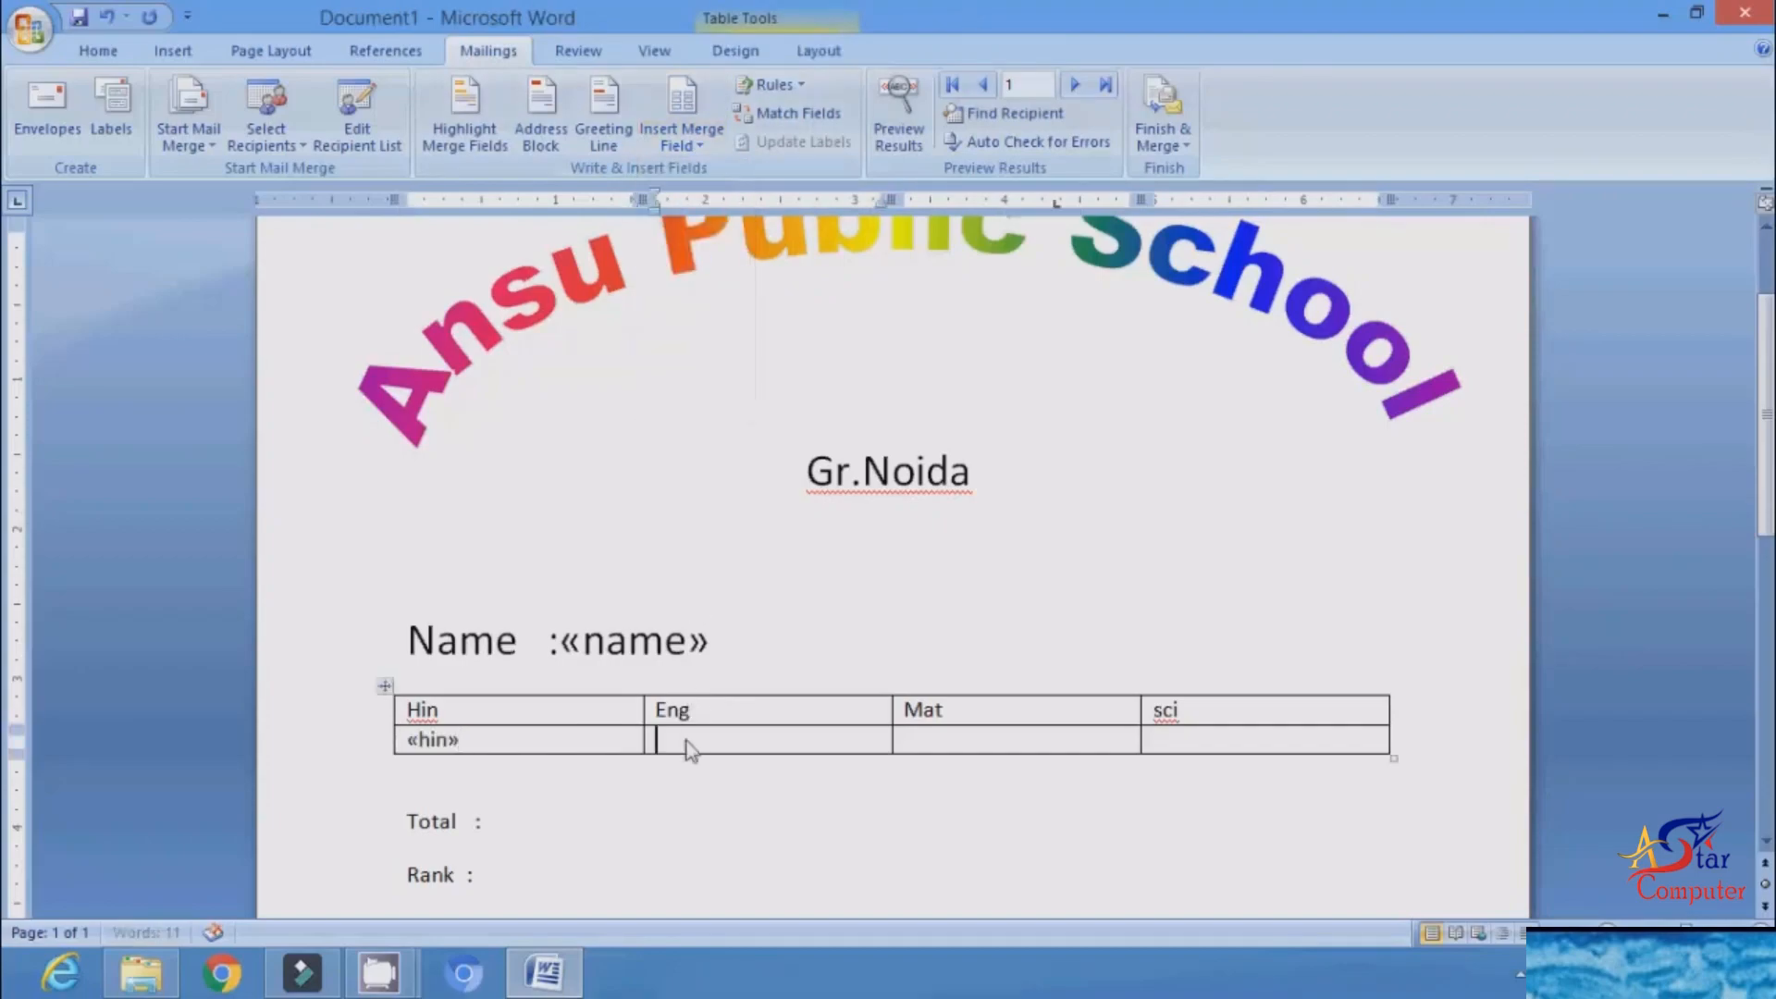
pyautogui.click(689, 146)
pyautogui.click(696, 231)
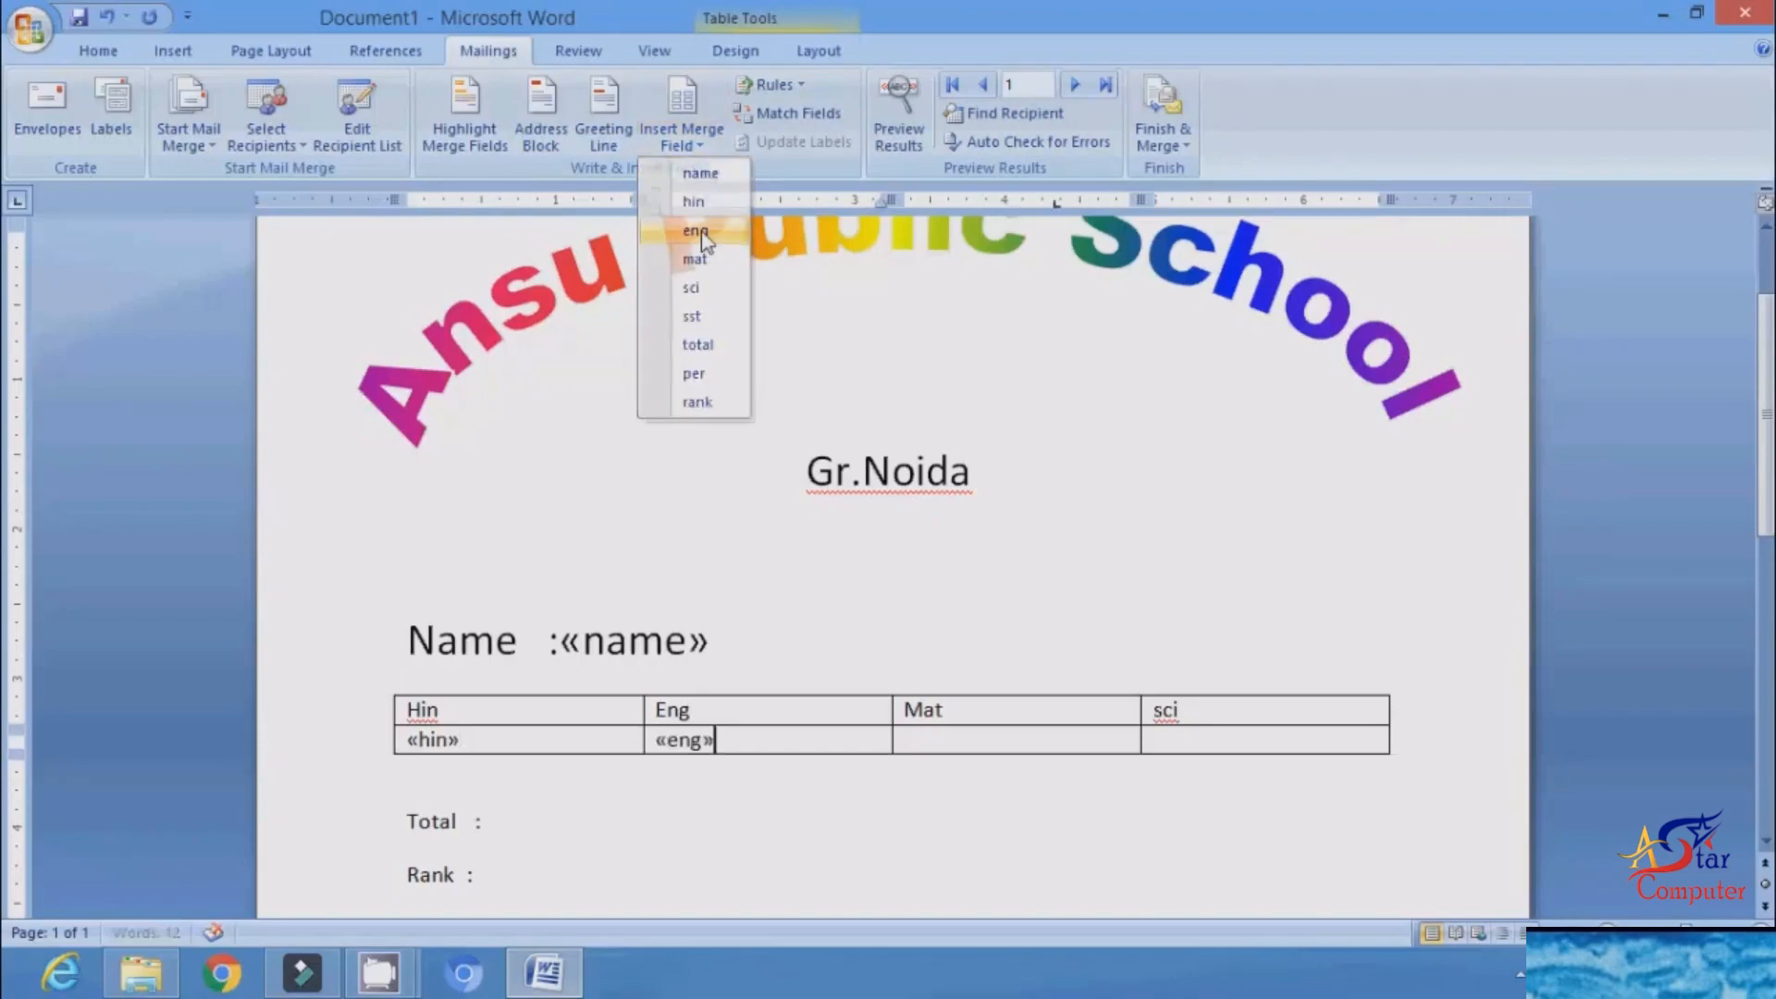
pyautogui.click(948, 737)
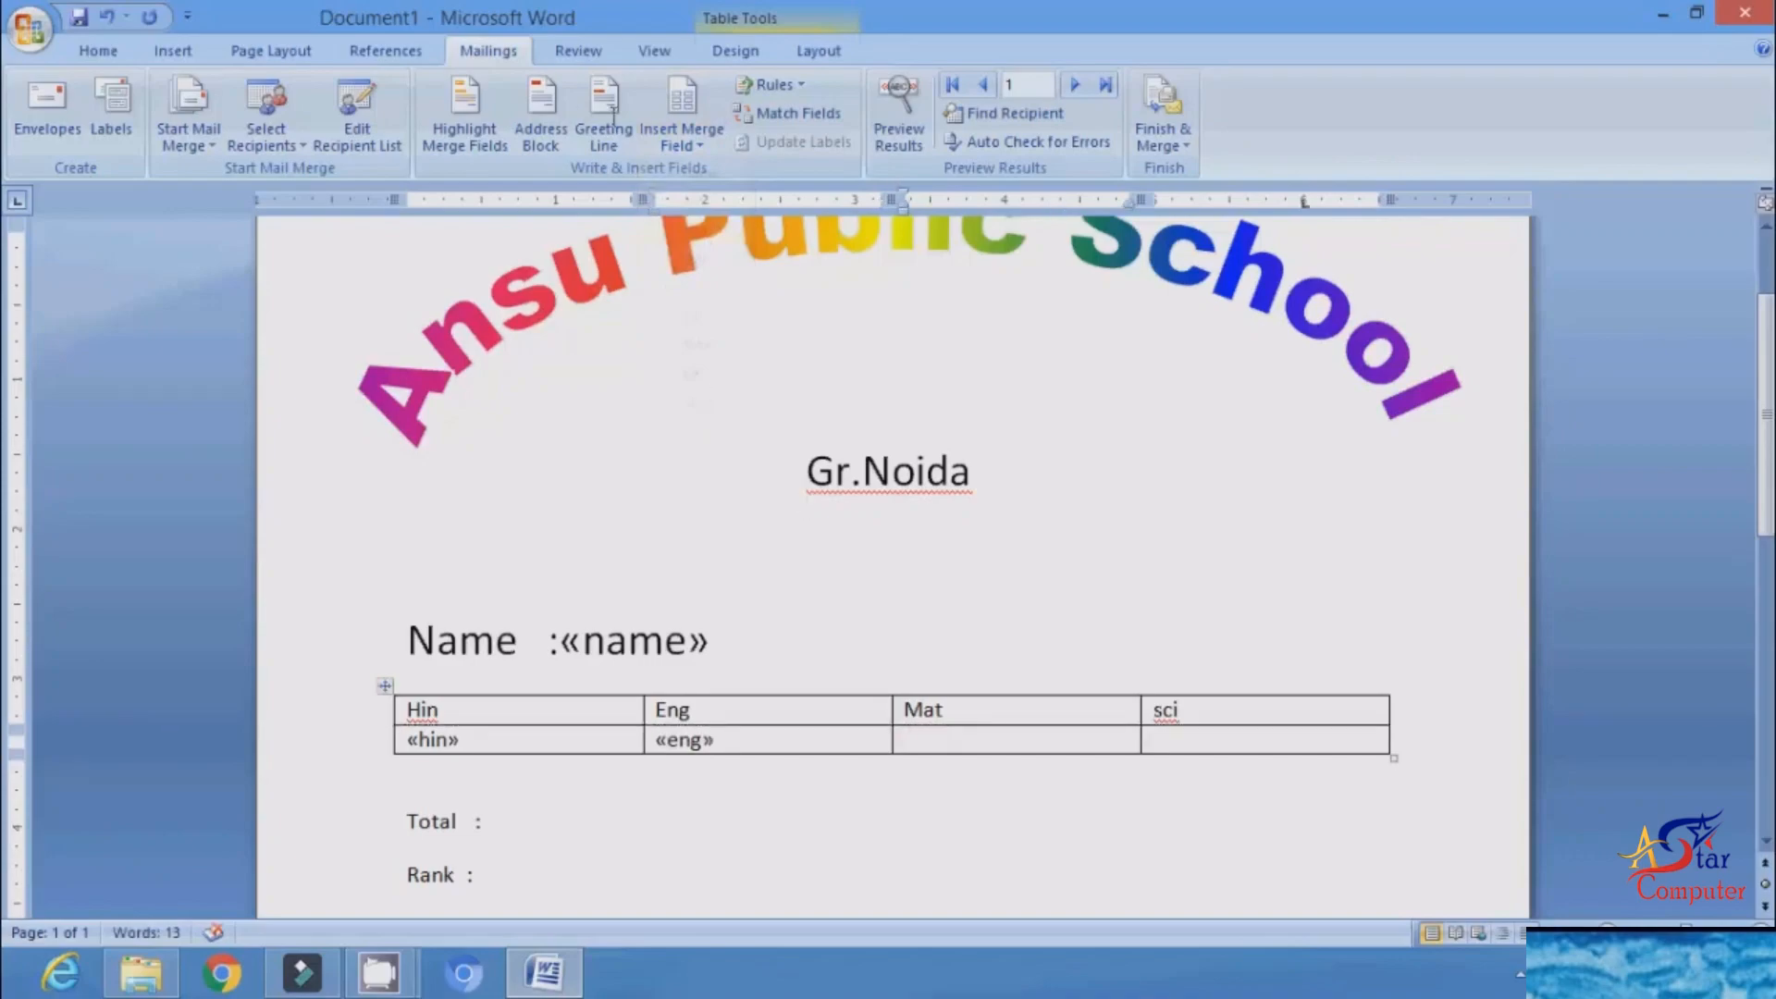
pyautogui.click(679, 147)
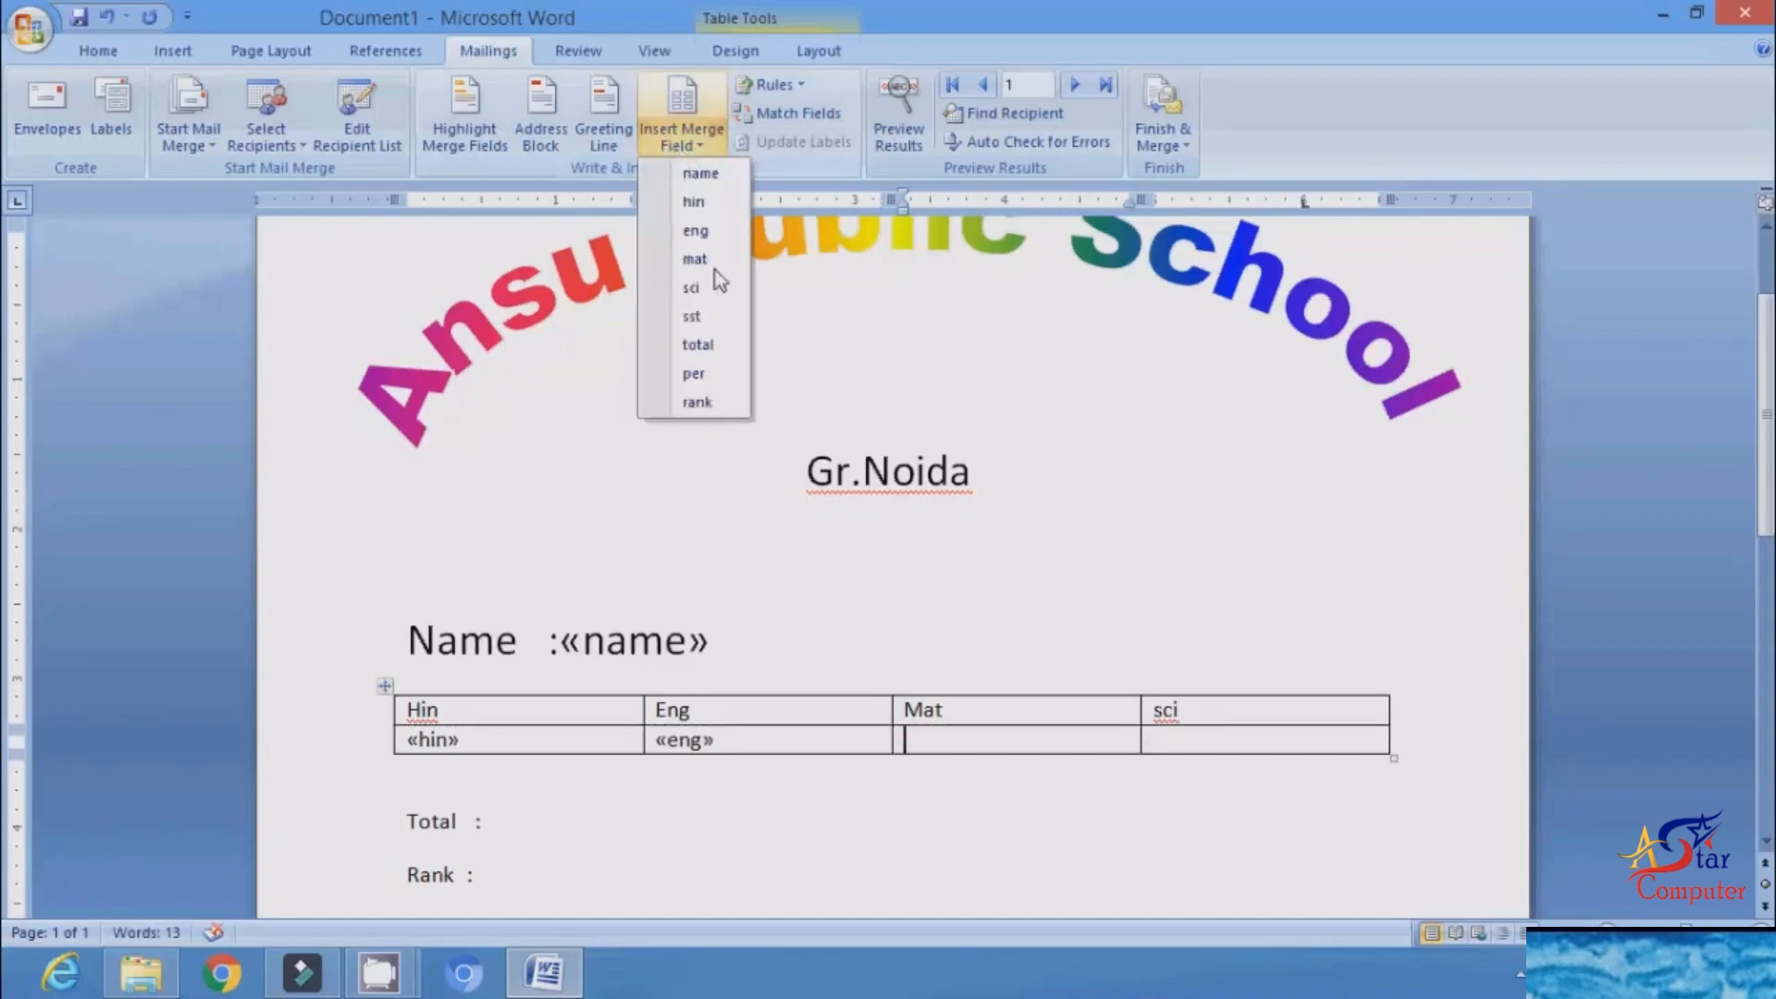
pyautogui.click(696, 260)
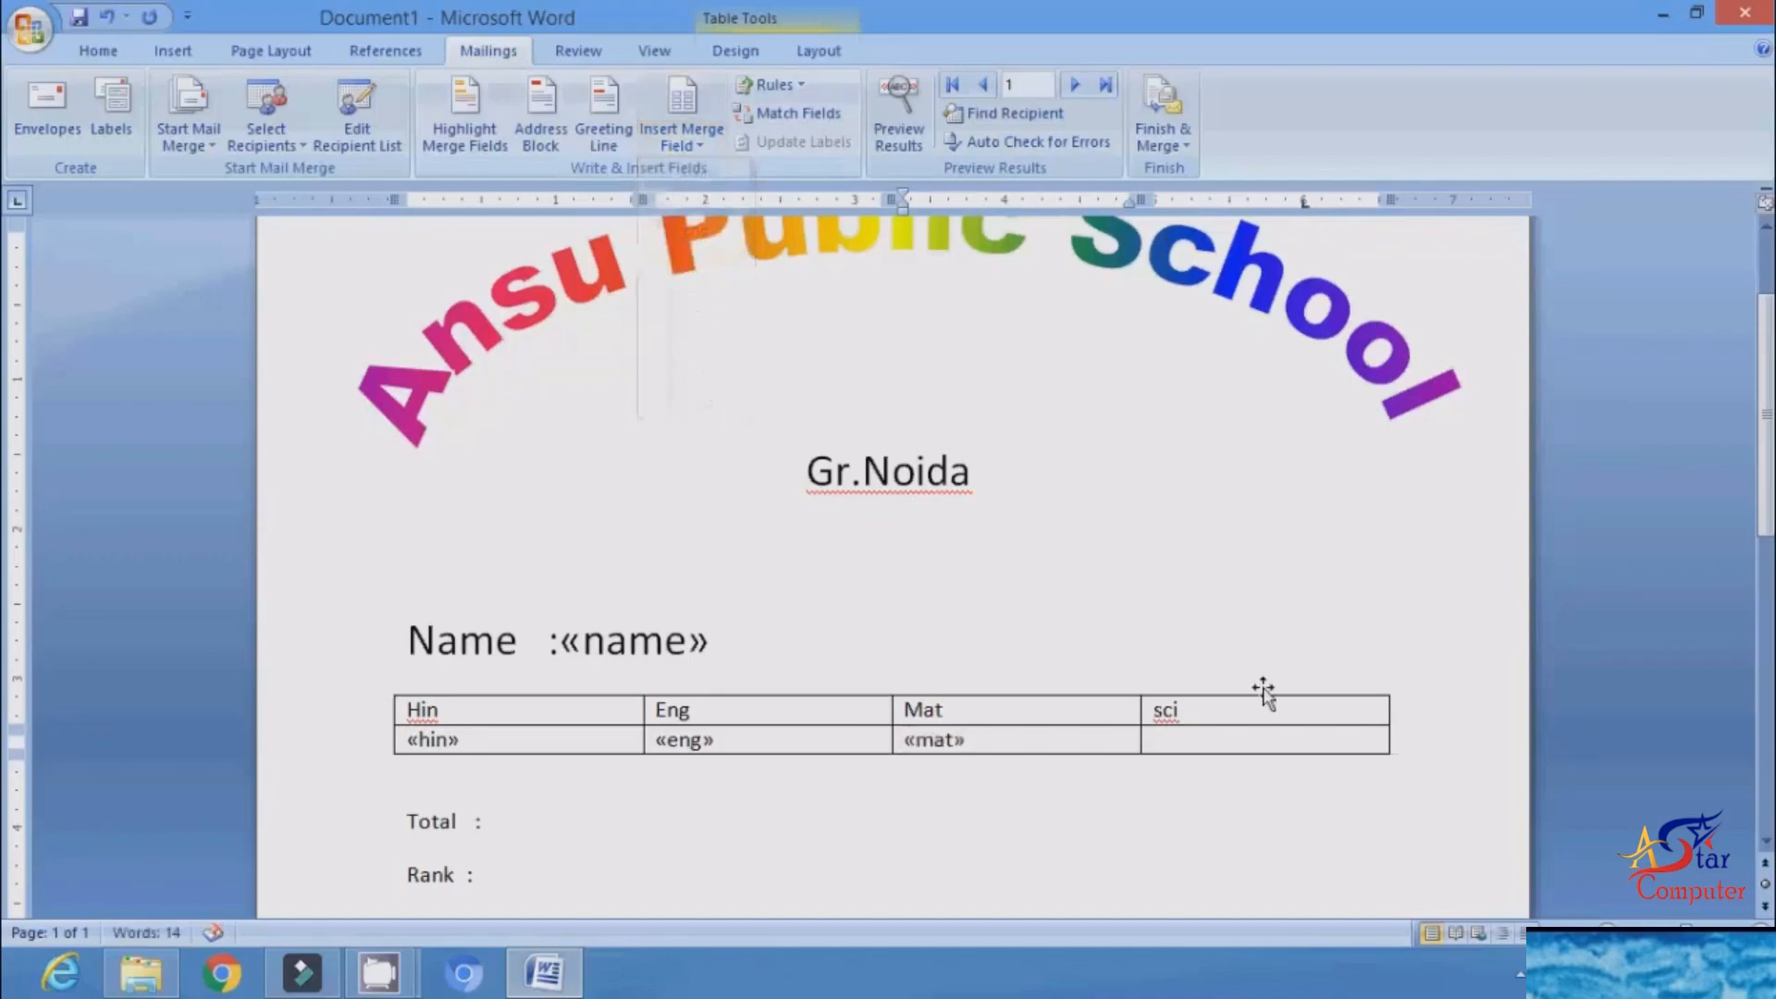
pyautogui.click(1224, 743)
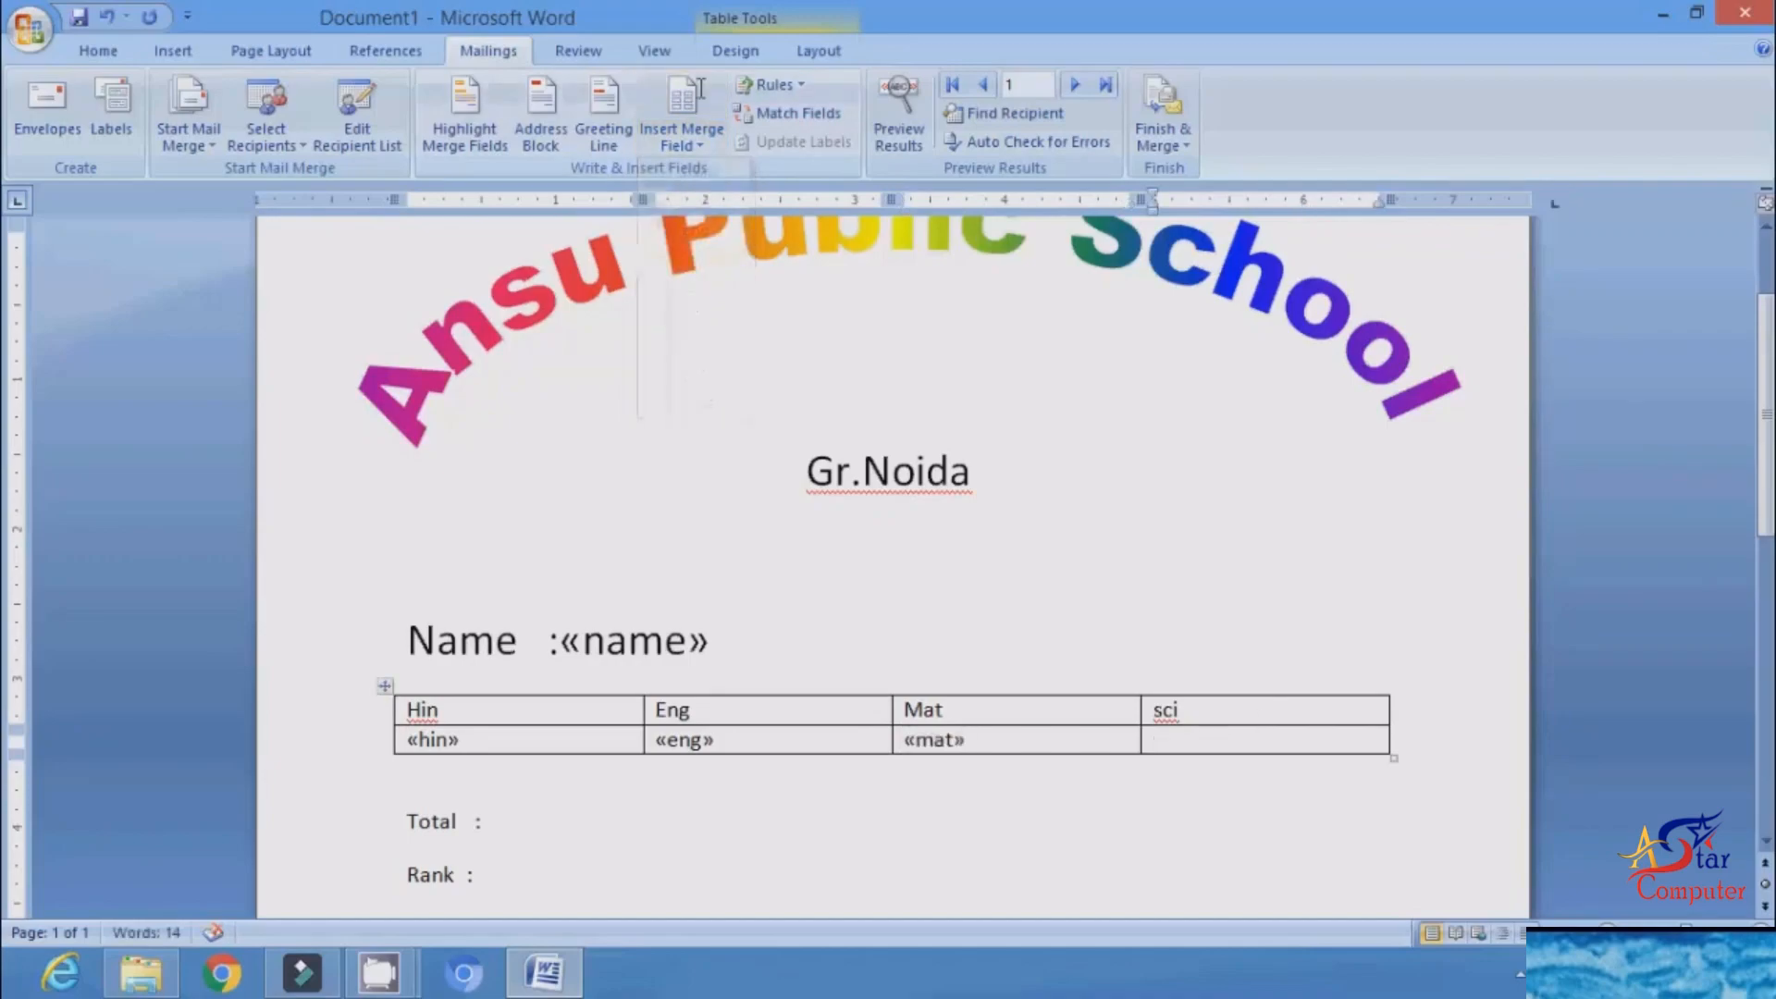
pyautogui.click(690, 147)
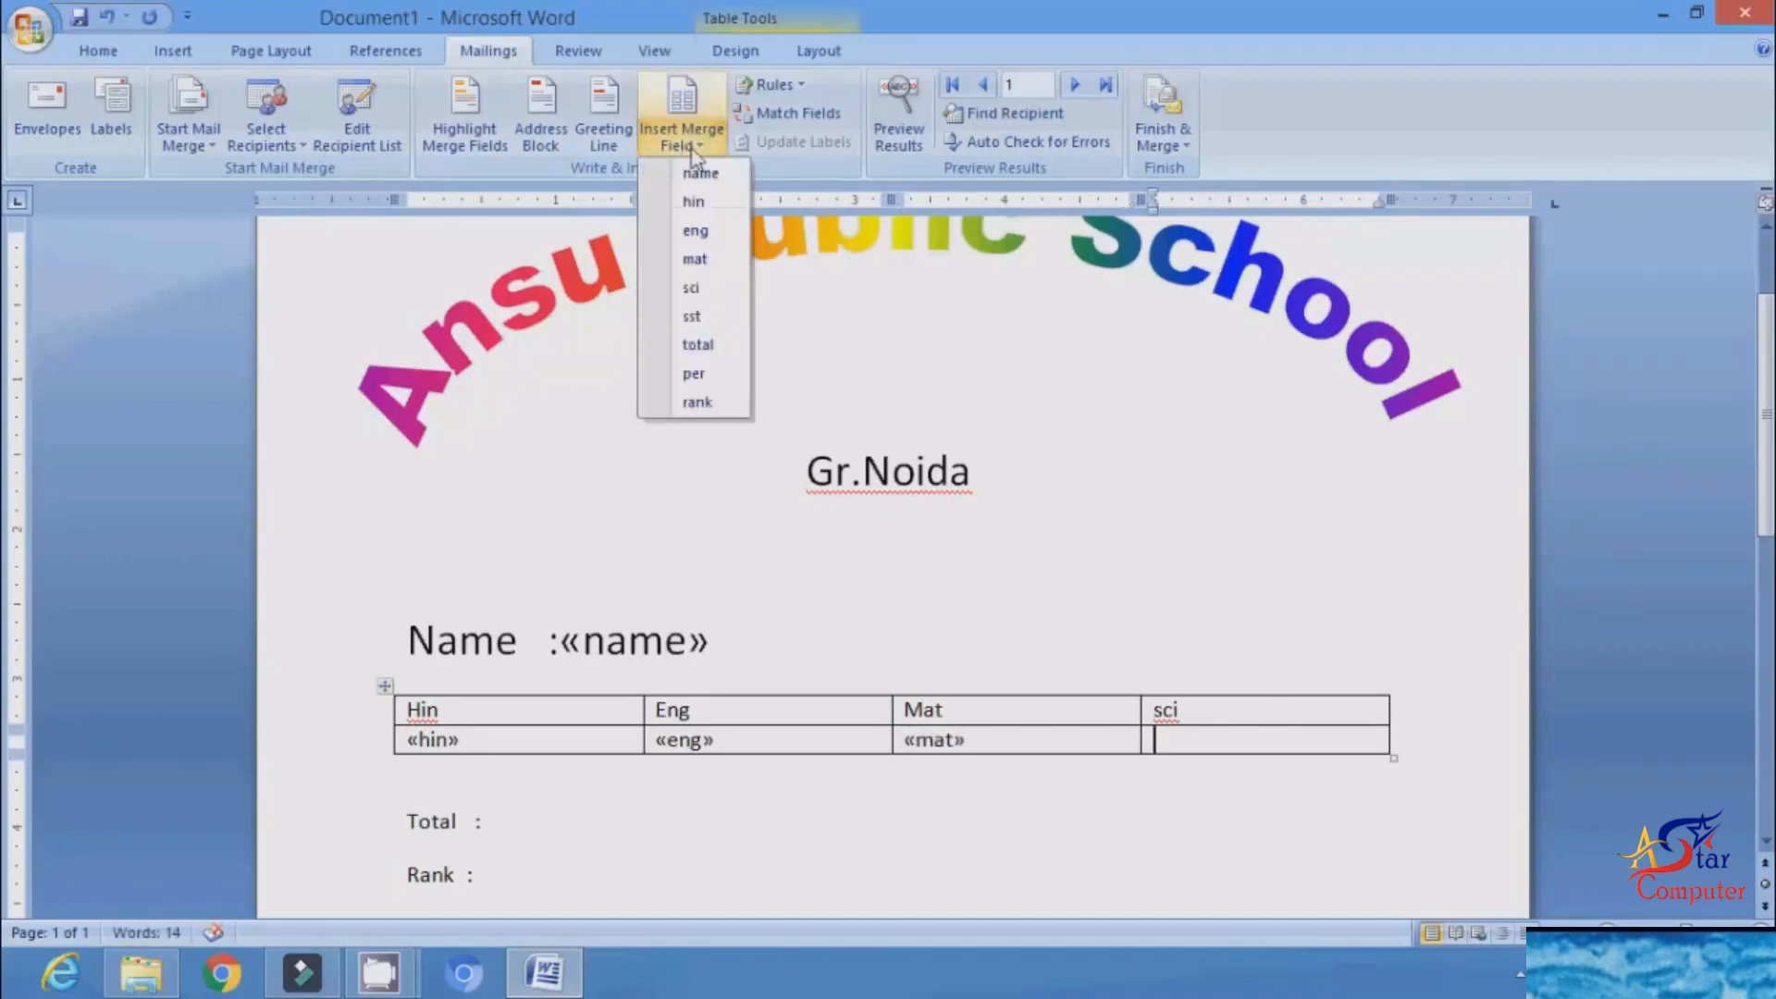
pyautogui.click(691, 290)
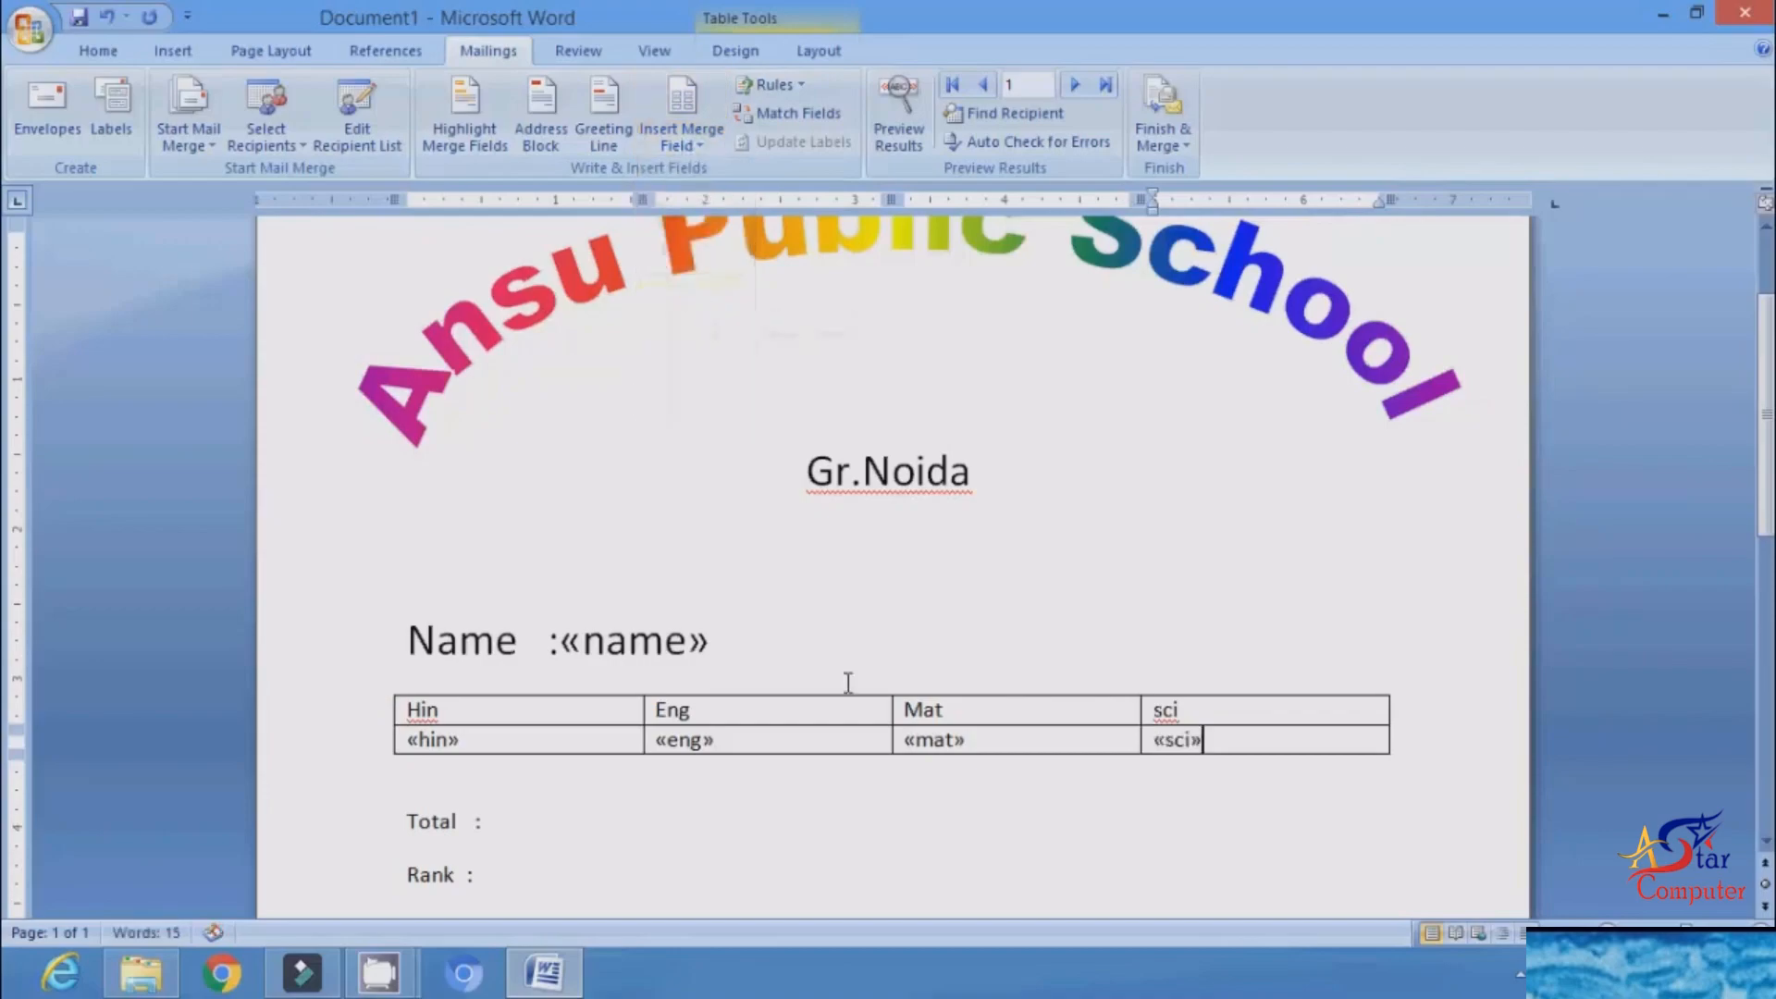
# Step: Insert the total merge field after the Total label and the rank merge field after the Rank label
pyautogui.click(566, 820)
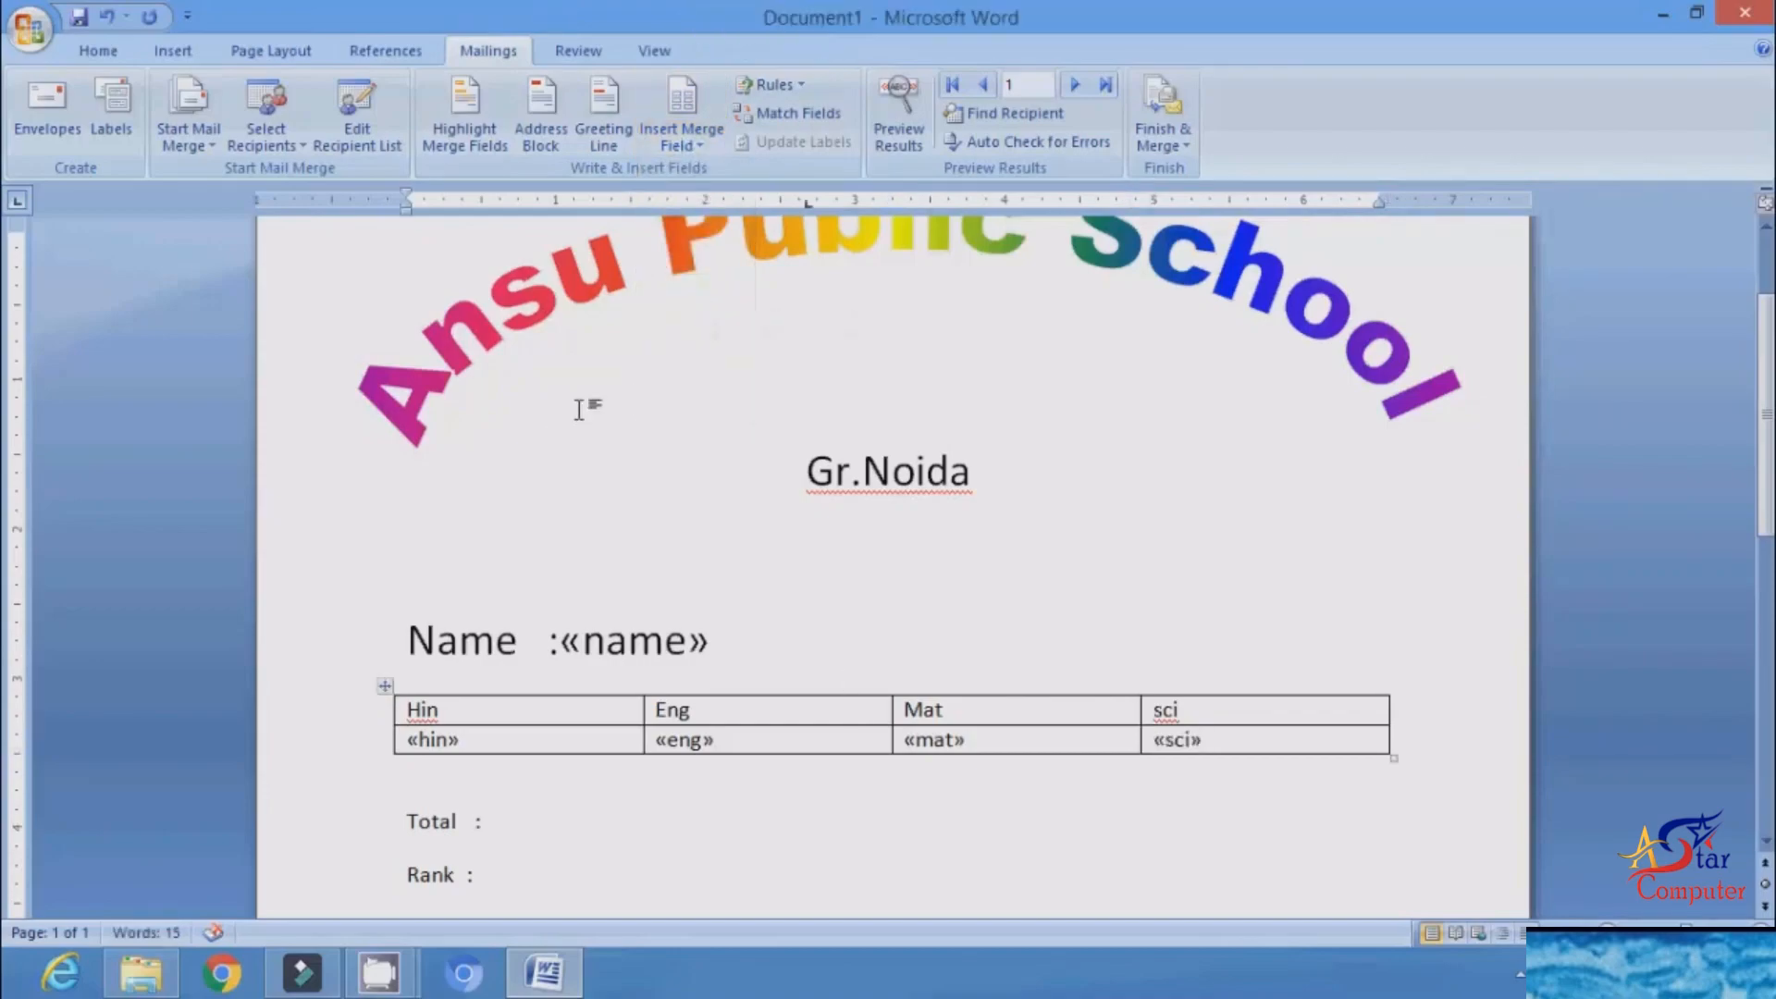
pyautogui.click(694, 148)
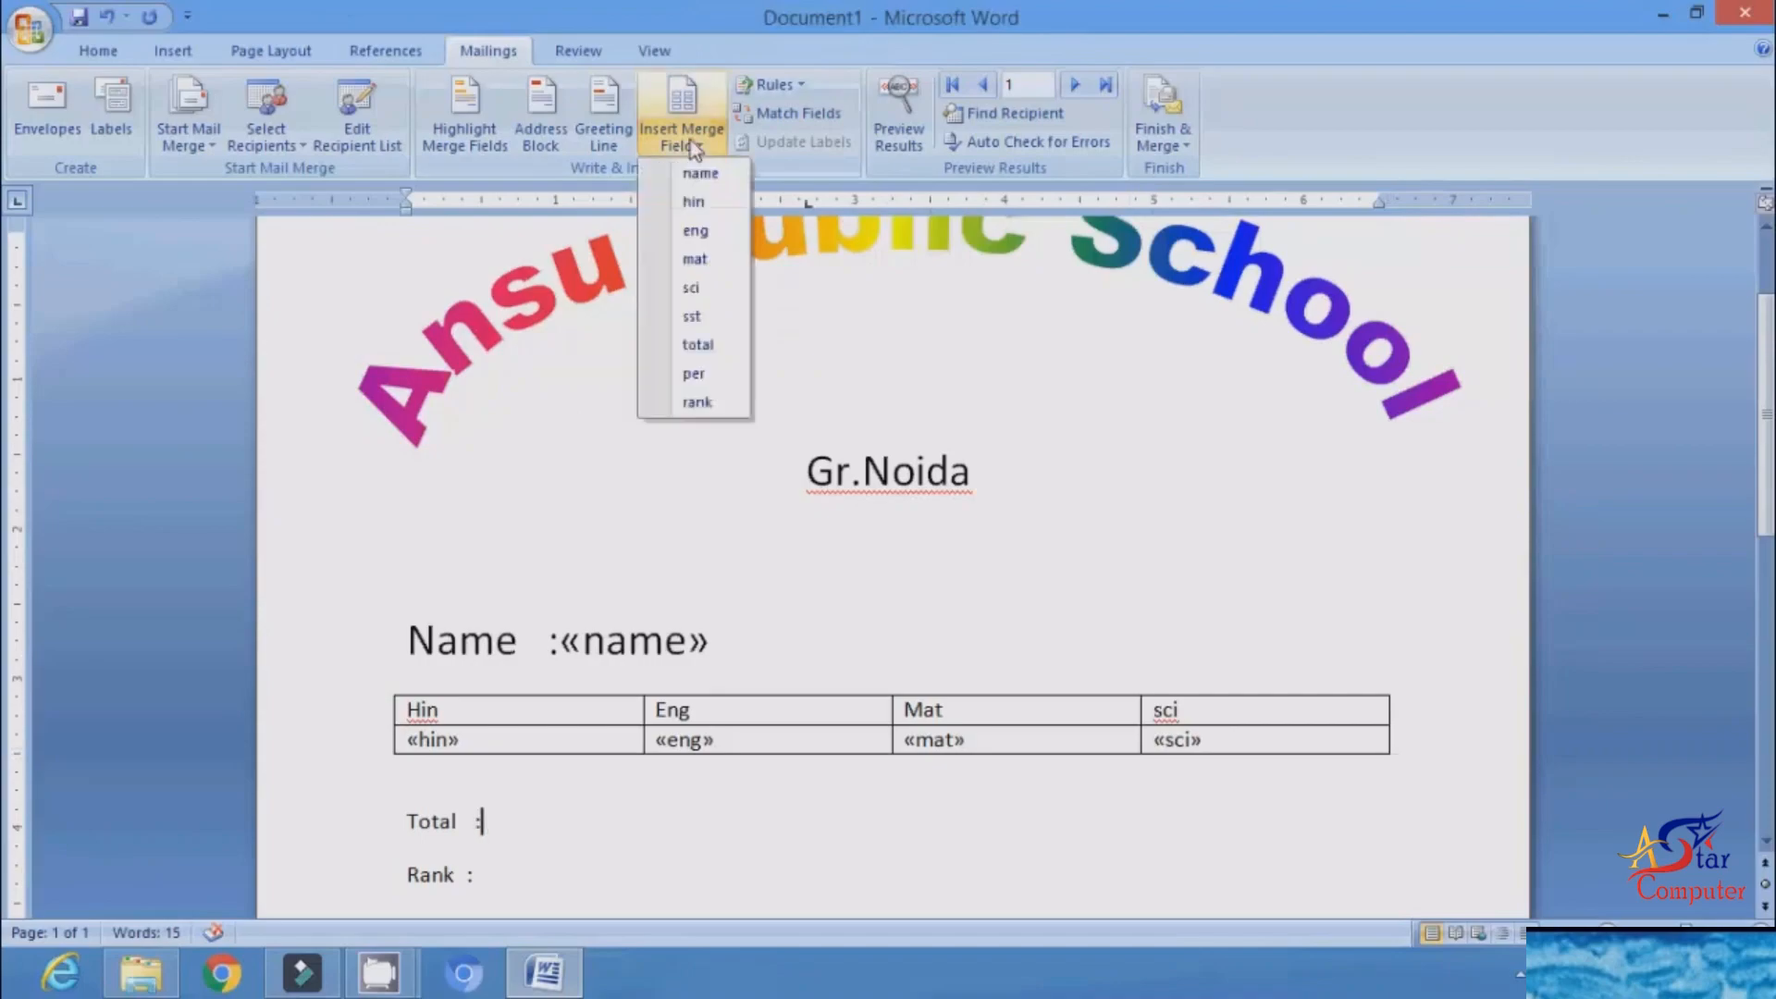
pyautogui.click(697, 345)
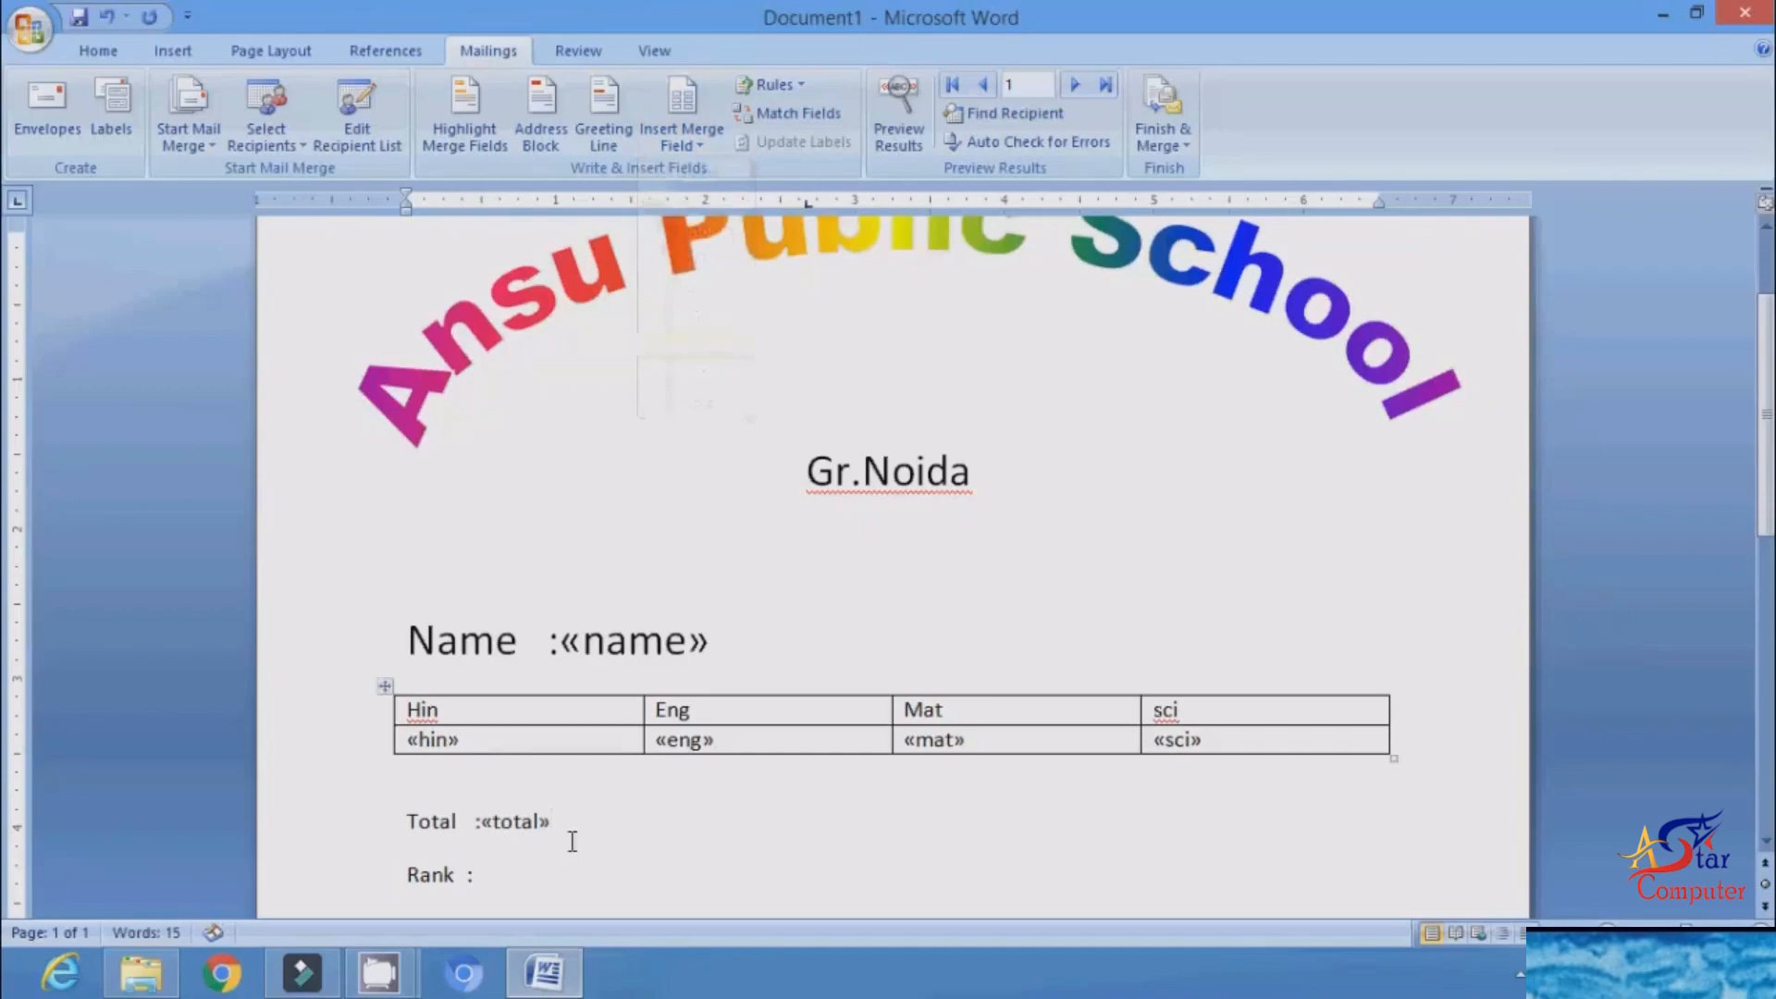
pyautogui.click(507, 874)
pyautogui.click(696, 141)
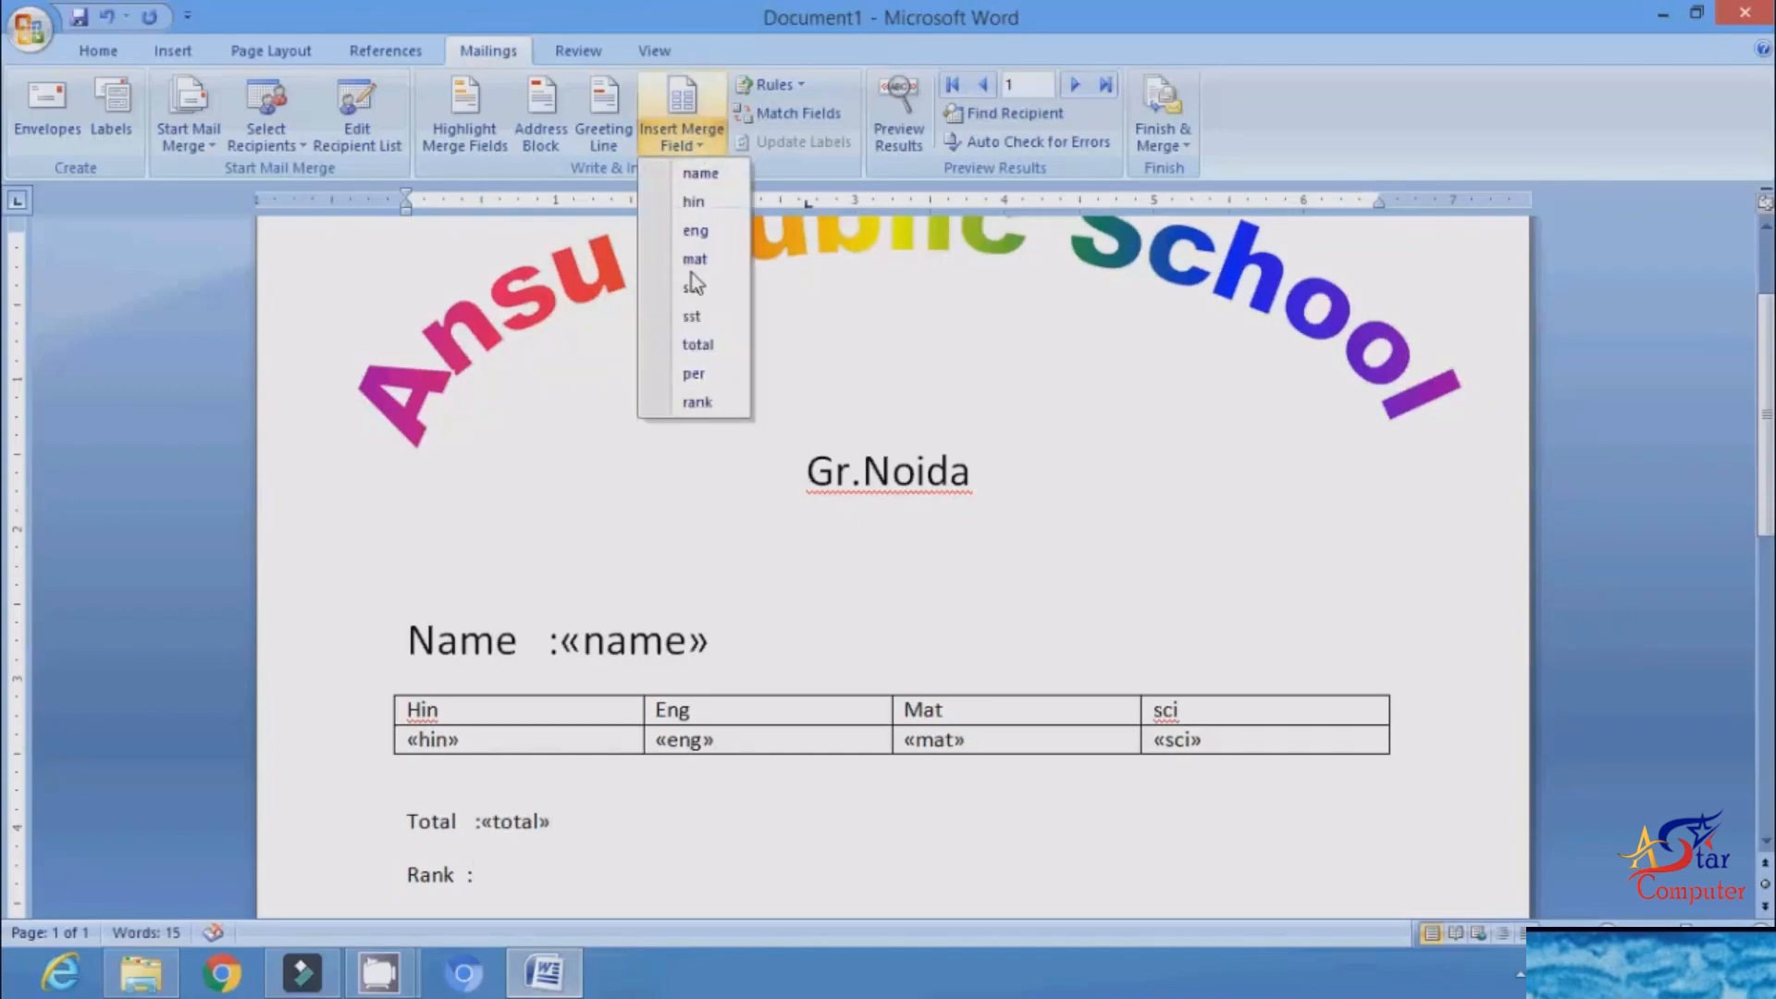
pyautogui.click(696, 405)
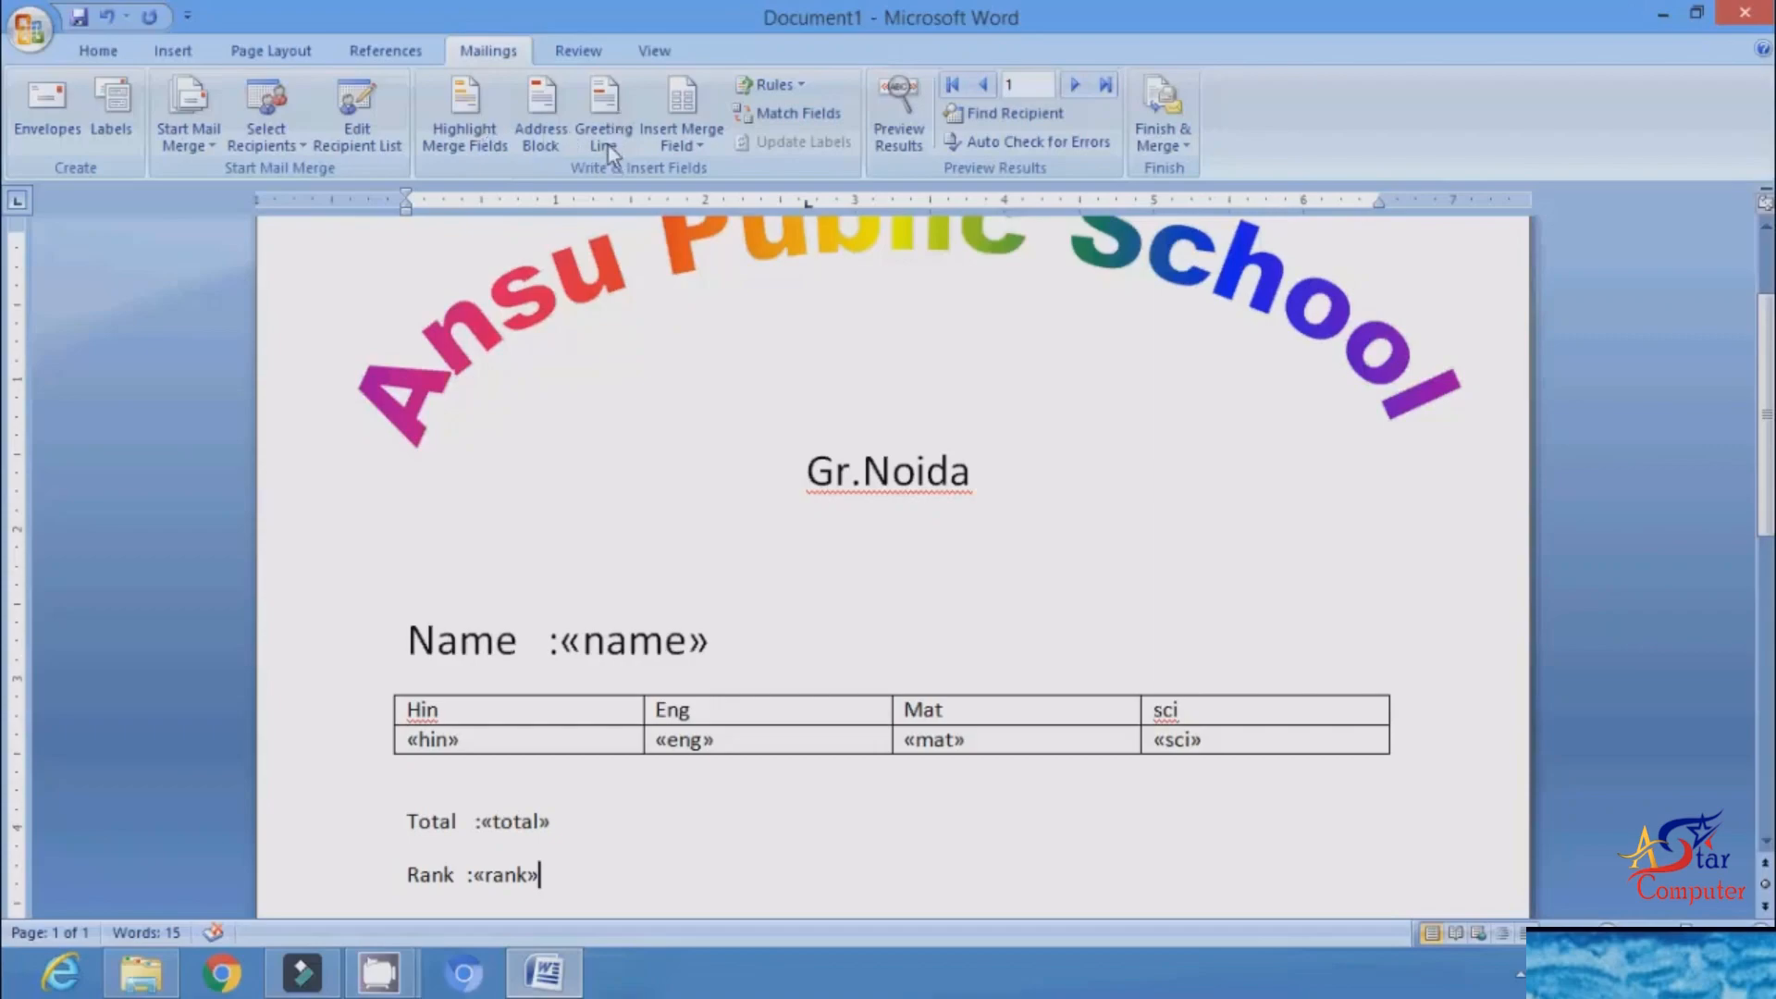
# Step: Preview the merge results and browse through the student records, going back one record to finish on record 5
pyautogui.click(606, 120)
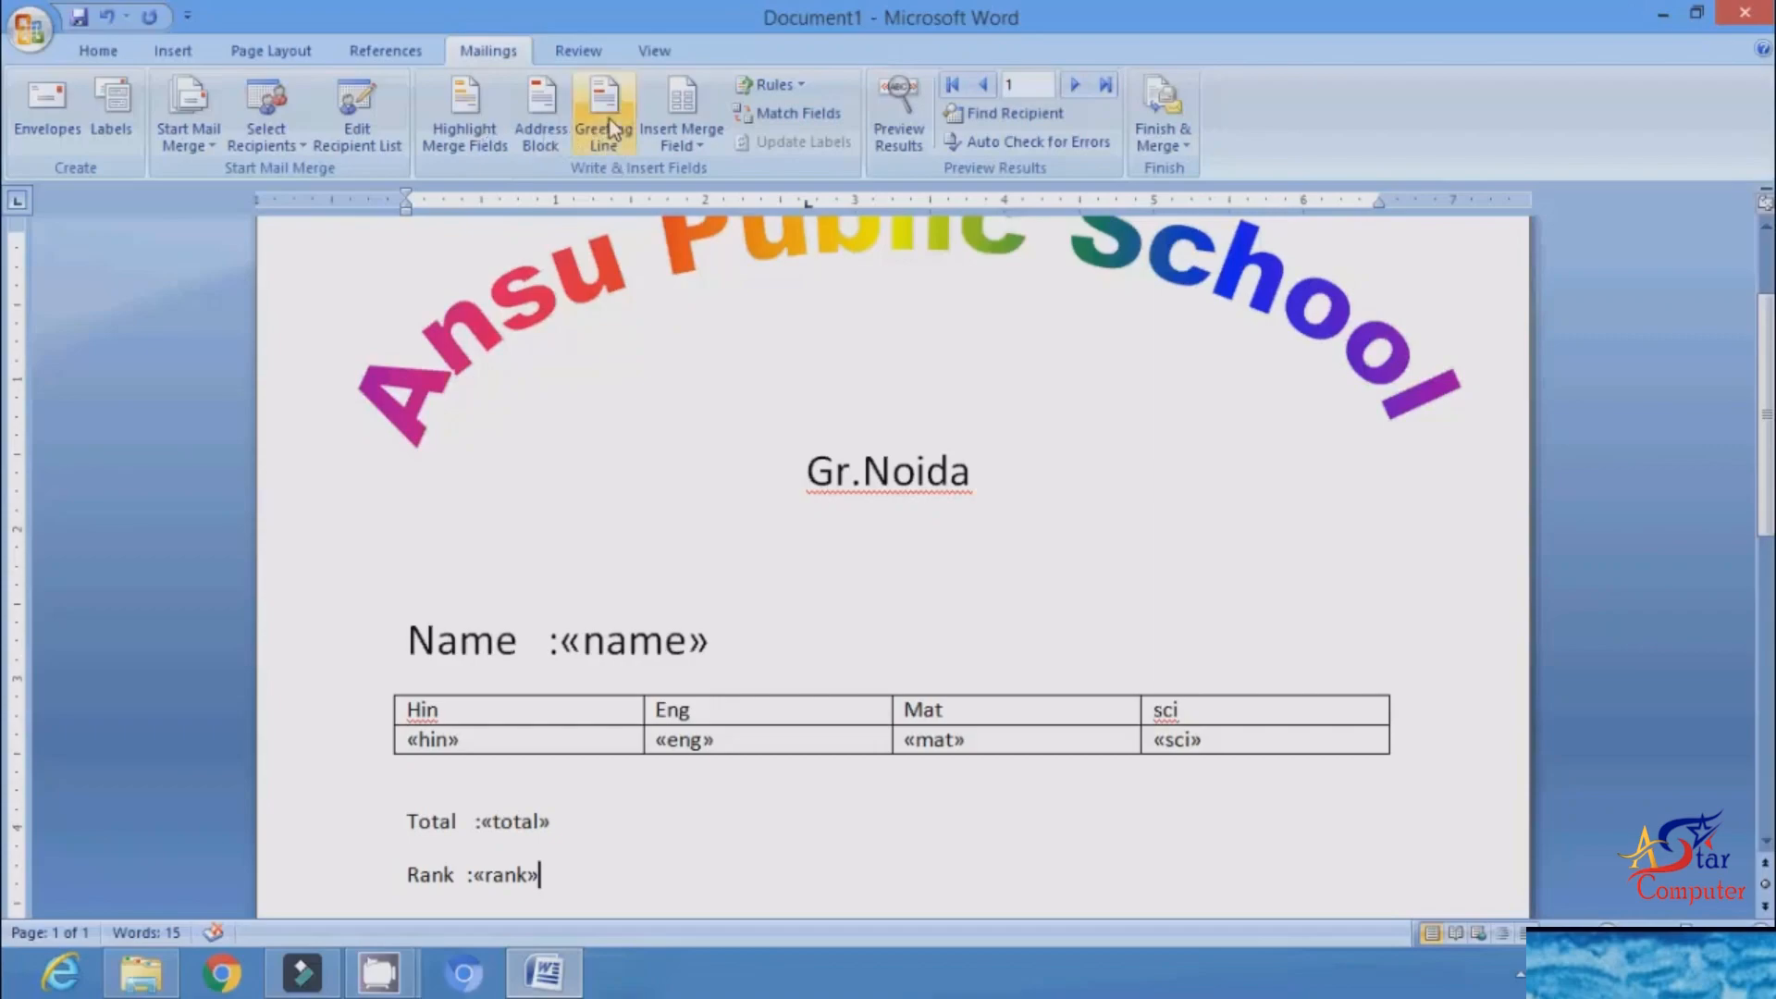
pyautogui.click(893, 125)
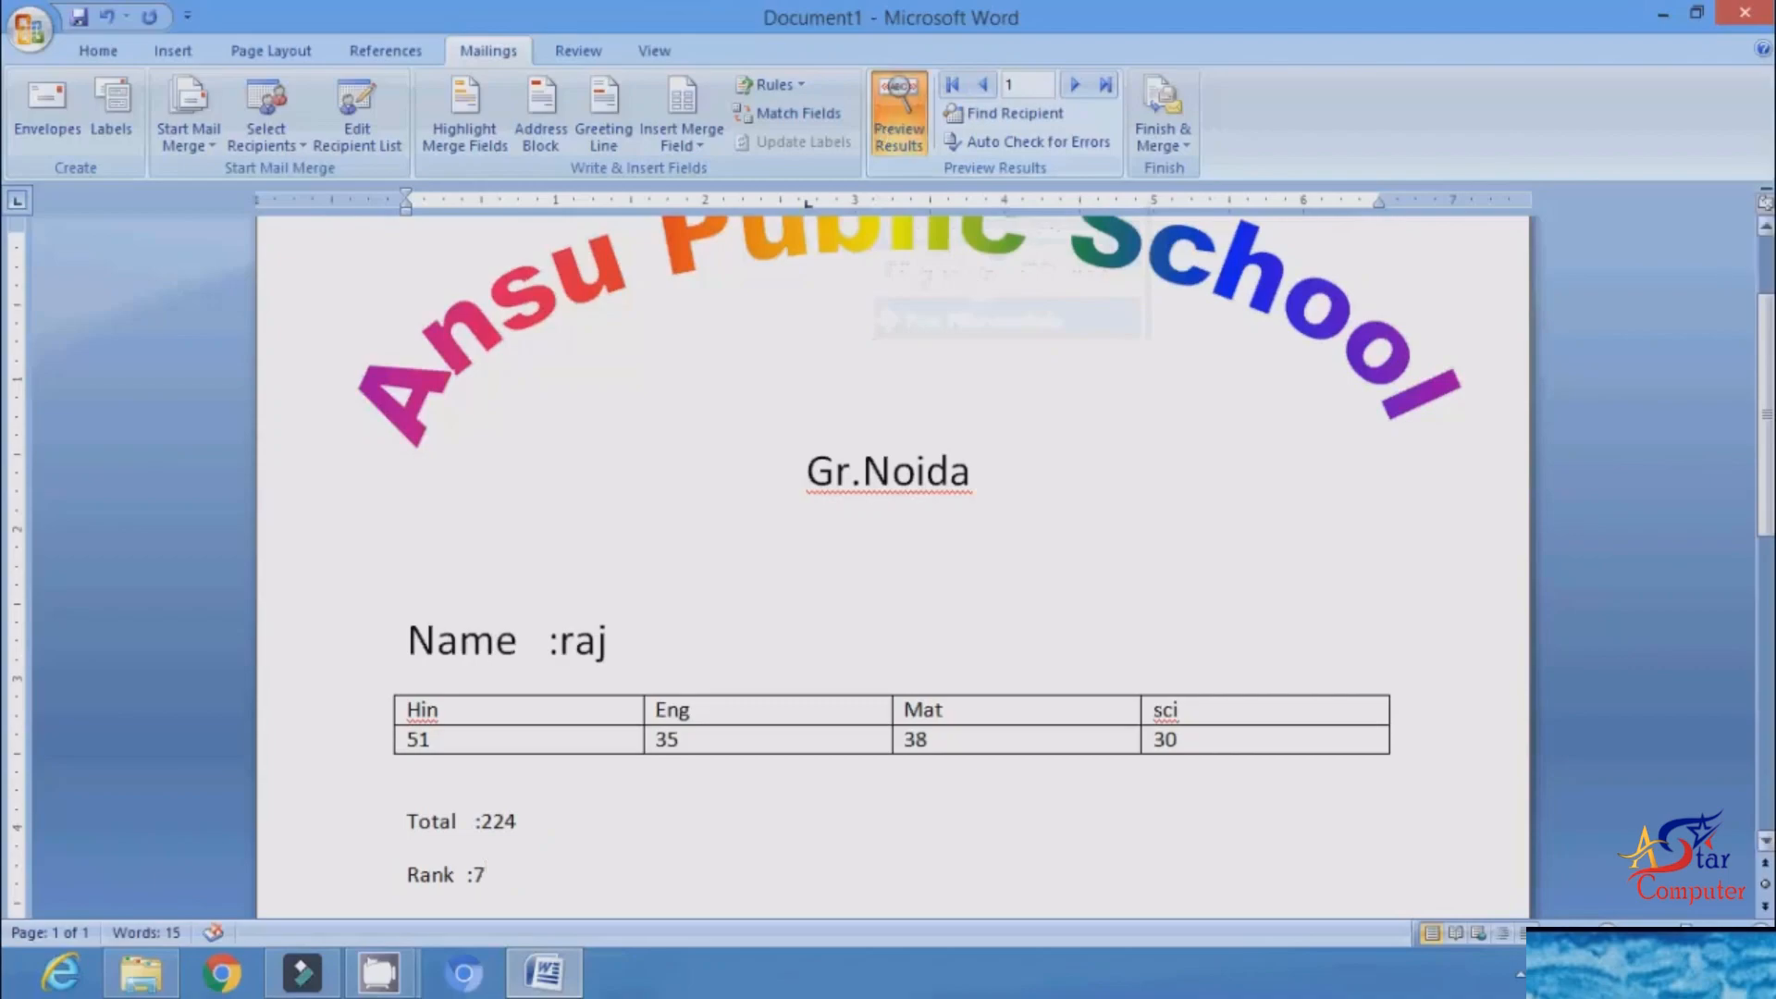
pyautogui.scroll(-1, 1768, 433)
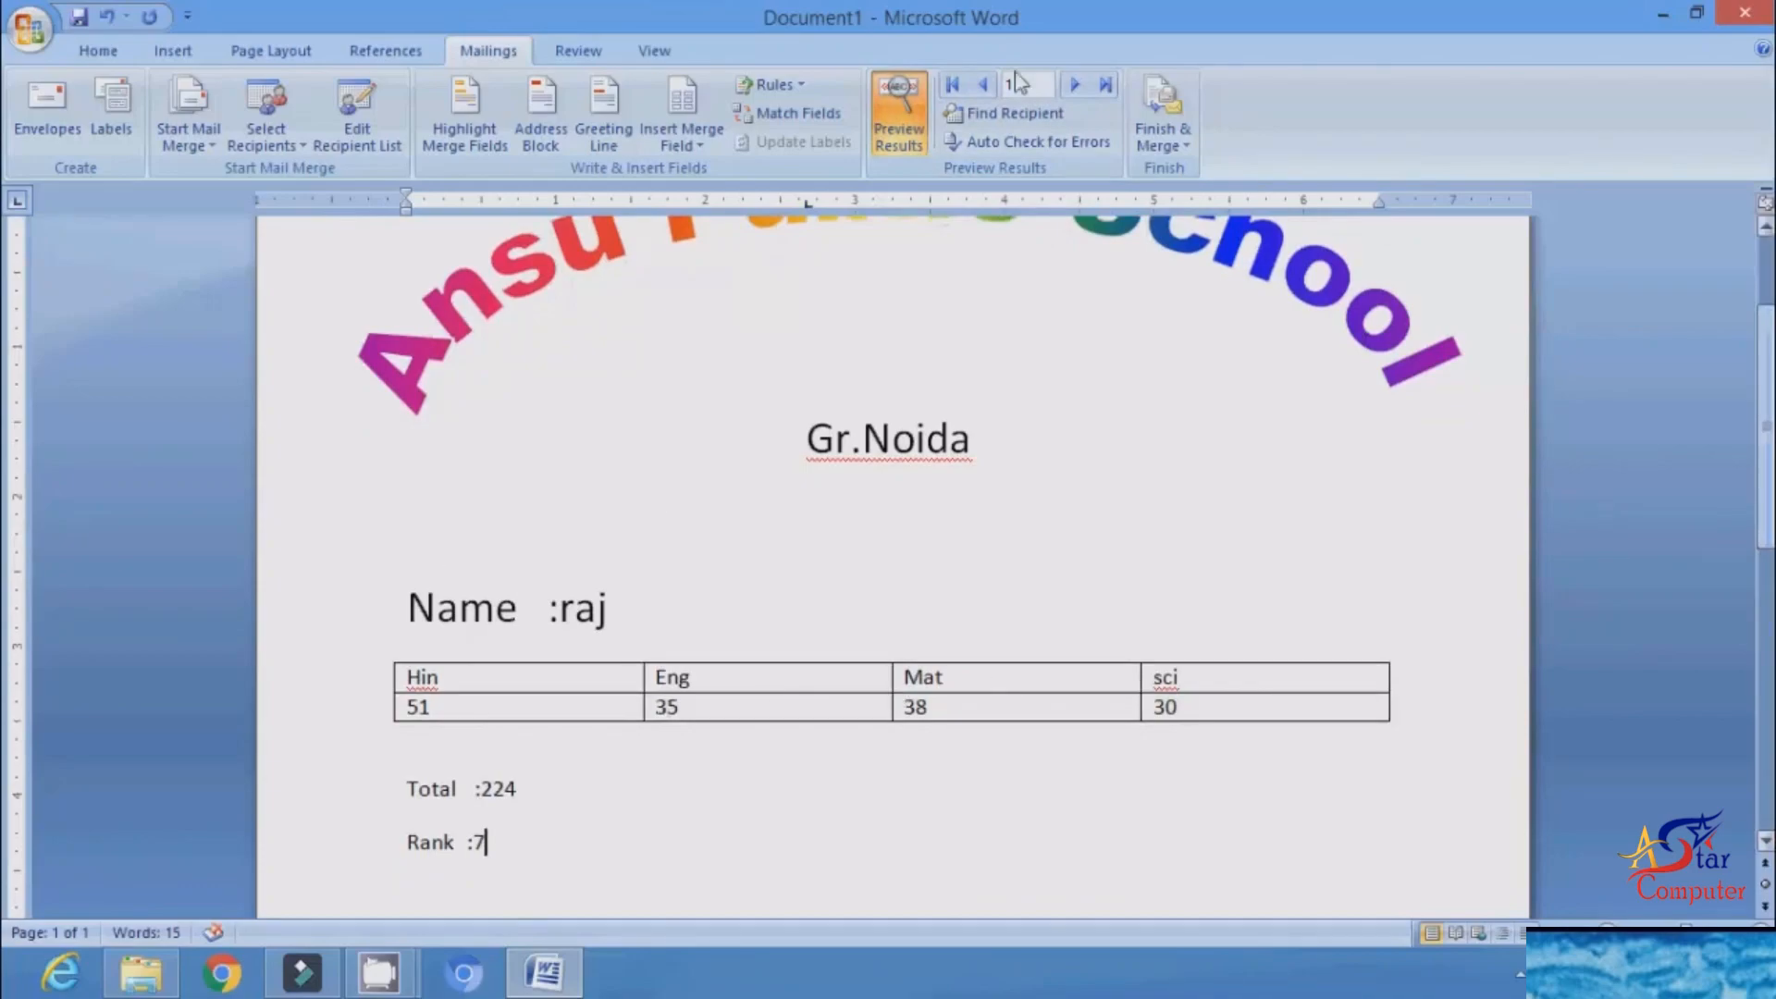
pyautogui.click(1073, 86)
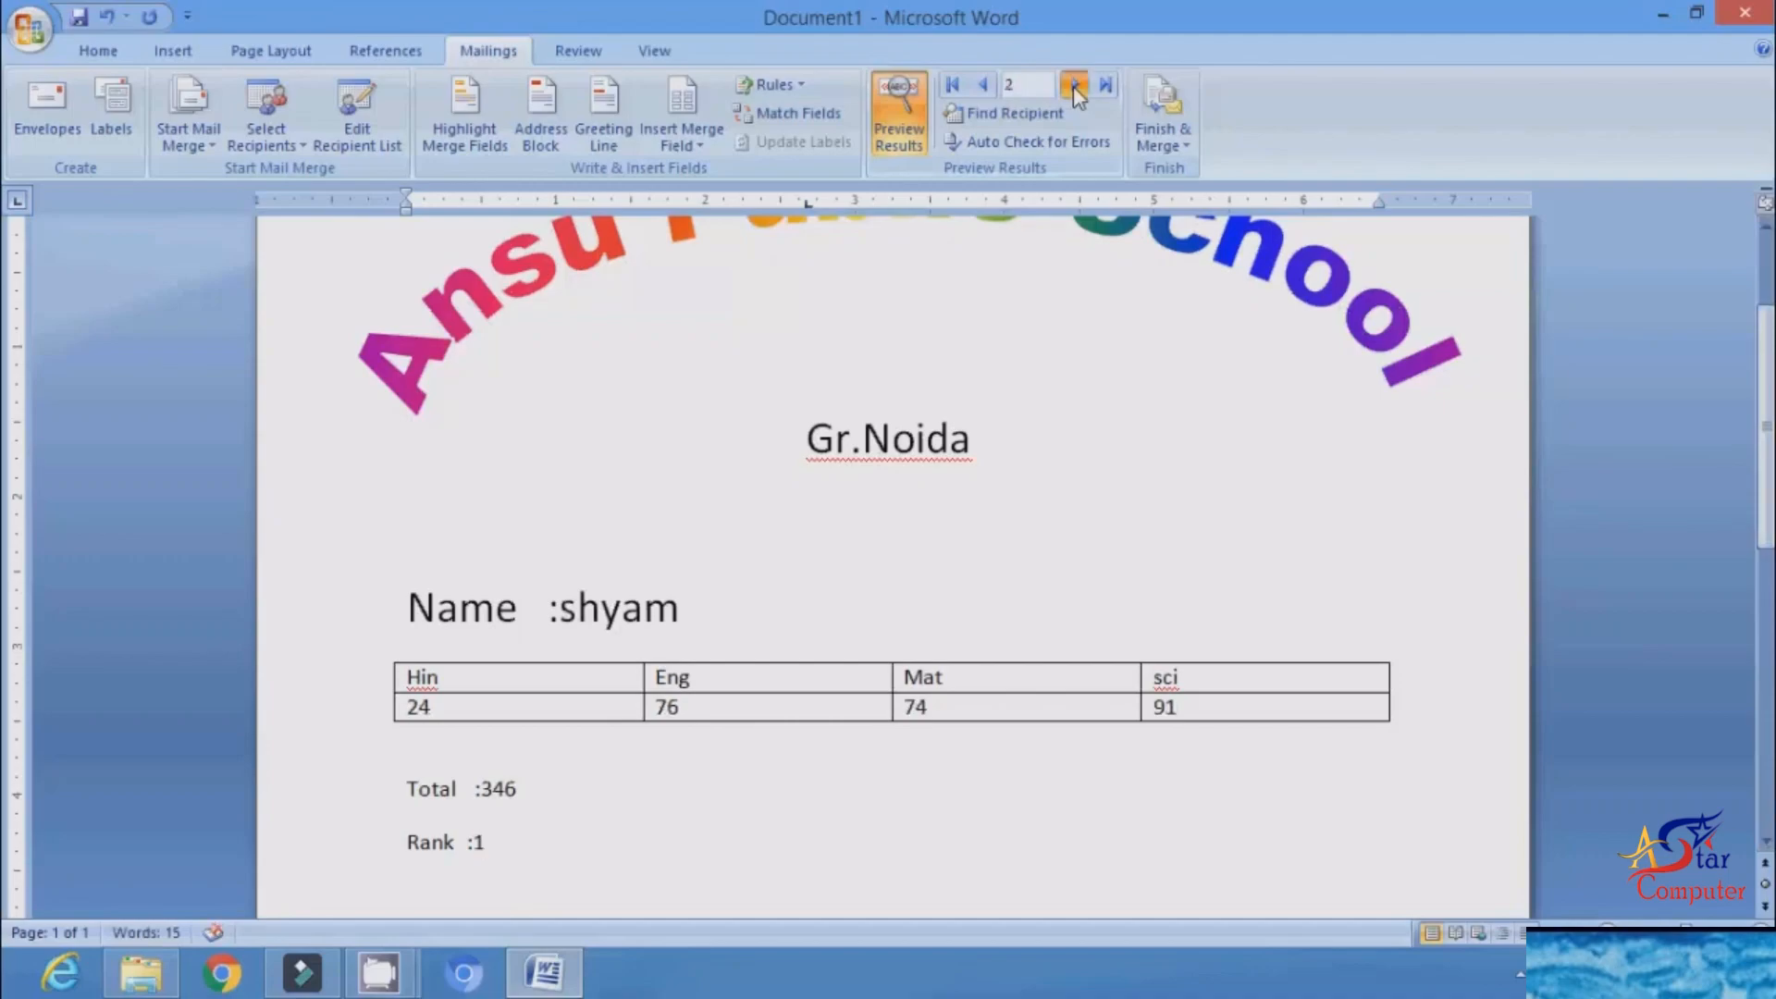
pyautogui.click(1073, 86)
pyautogui.click(1073, 86)
pyautogui.click(1073, 86)
pyautogui.click(1073, 86)
pyautogui.click(986, 86)
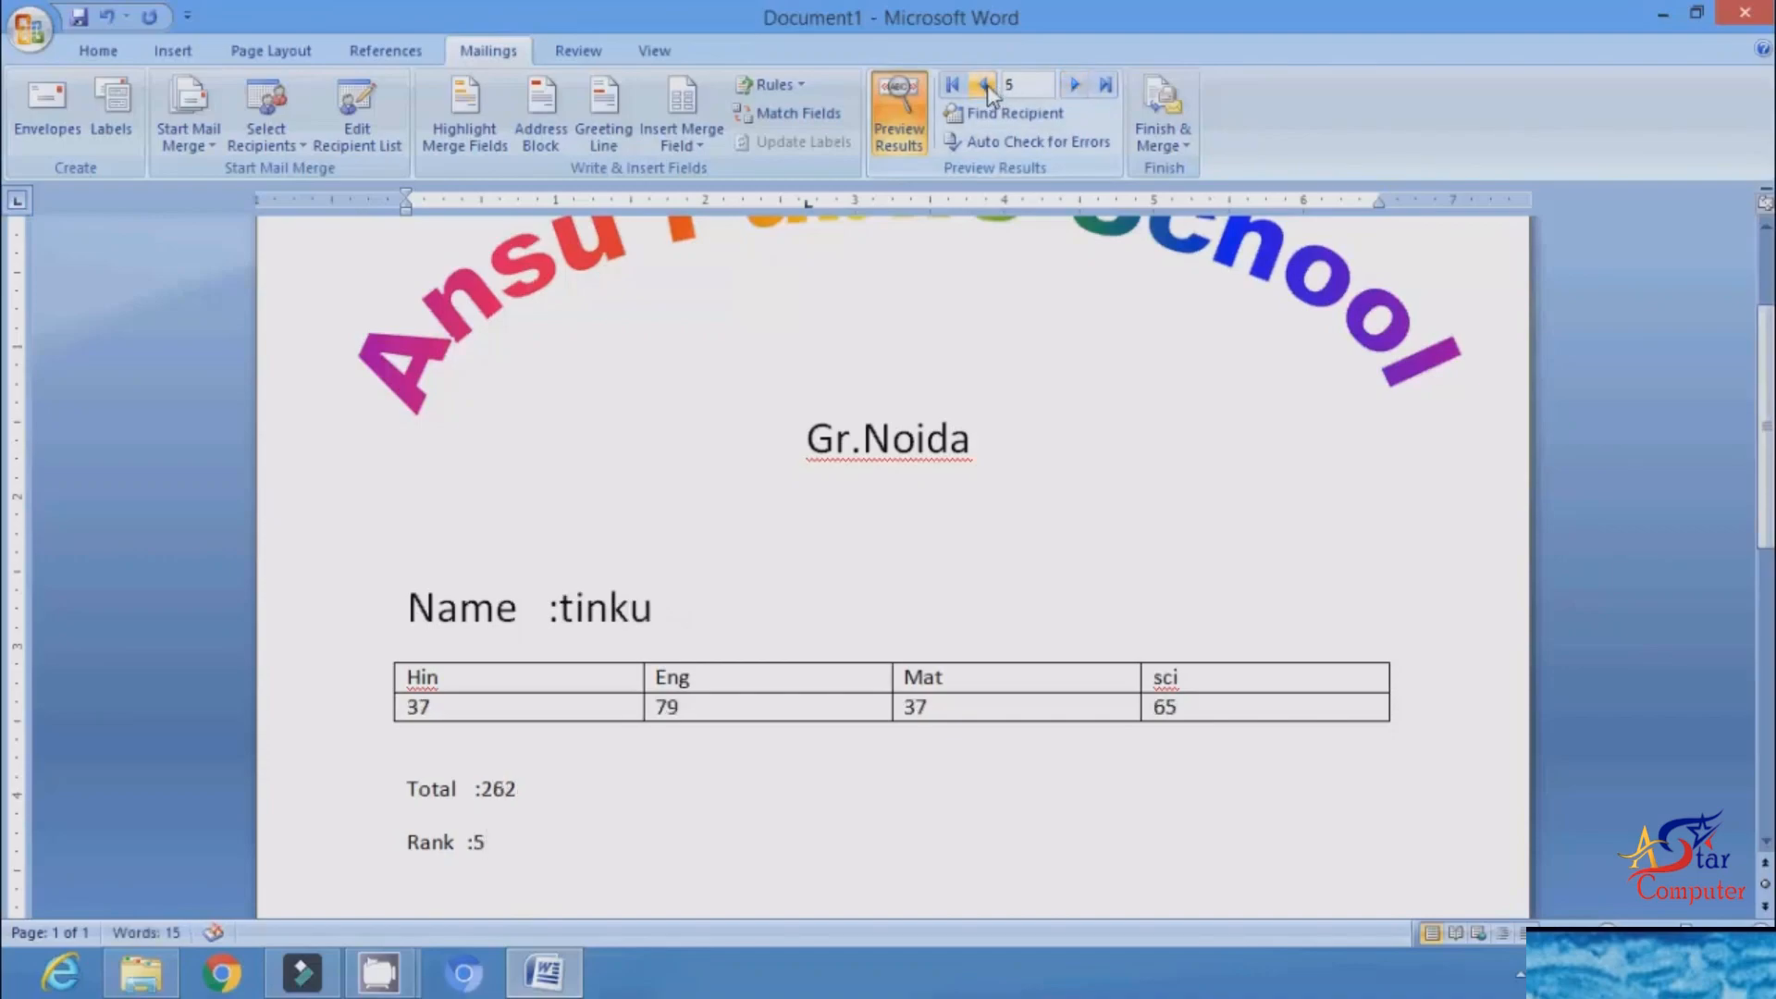
# Step: Merge all records into a new document of individual letters and look through its pages
pyautogui.click(1183, 139)
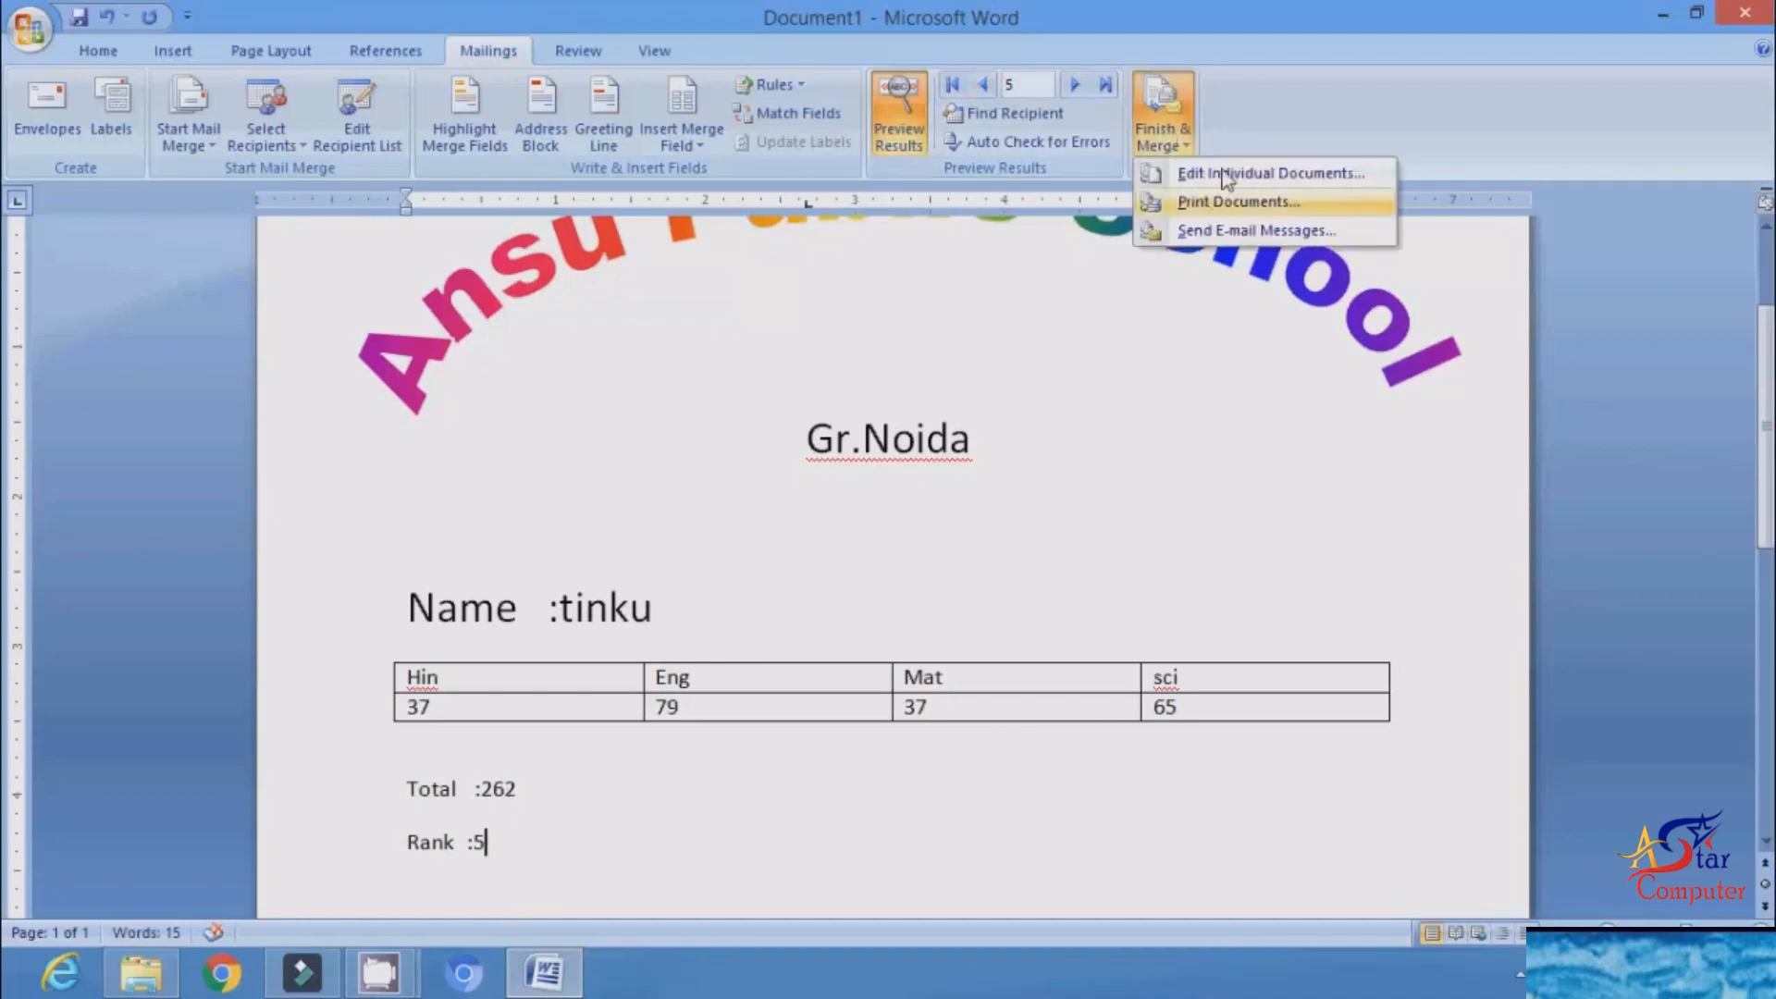
pyautogui.click(1306, 176)
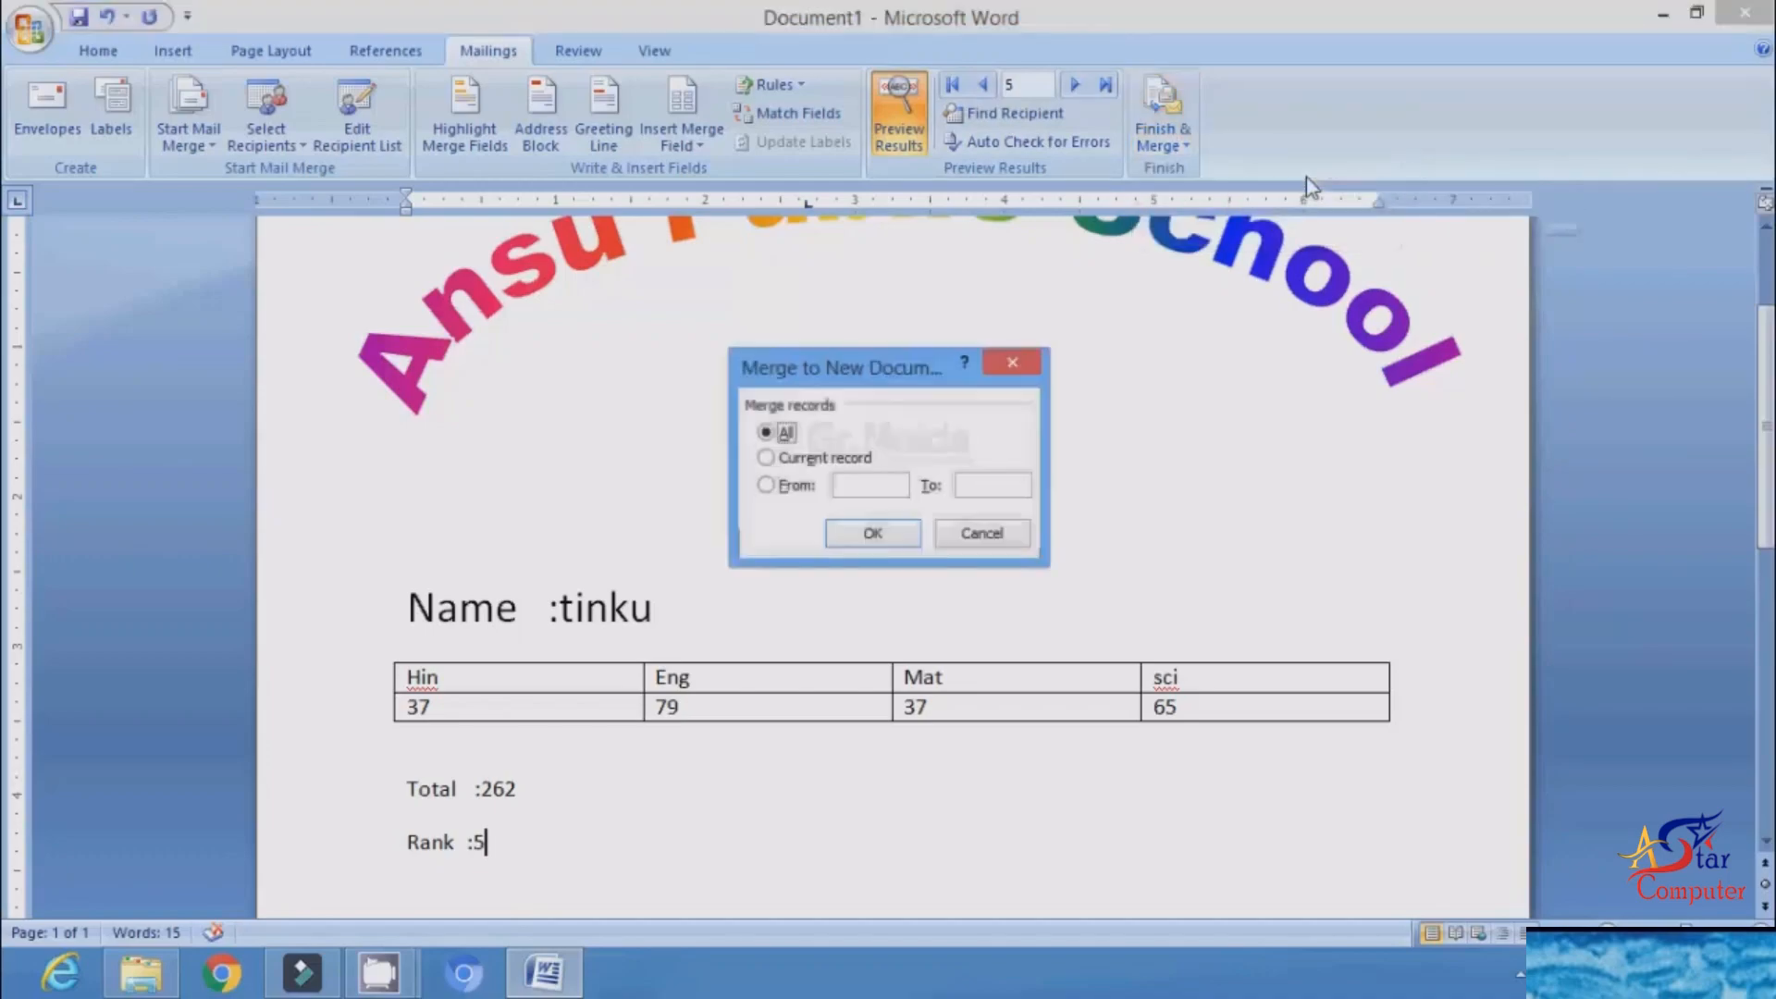
pyautogui.click(875, 536)
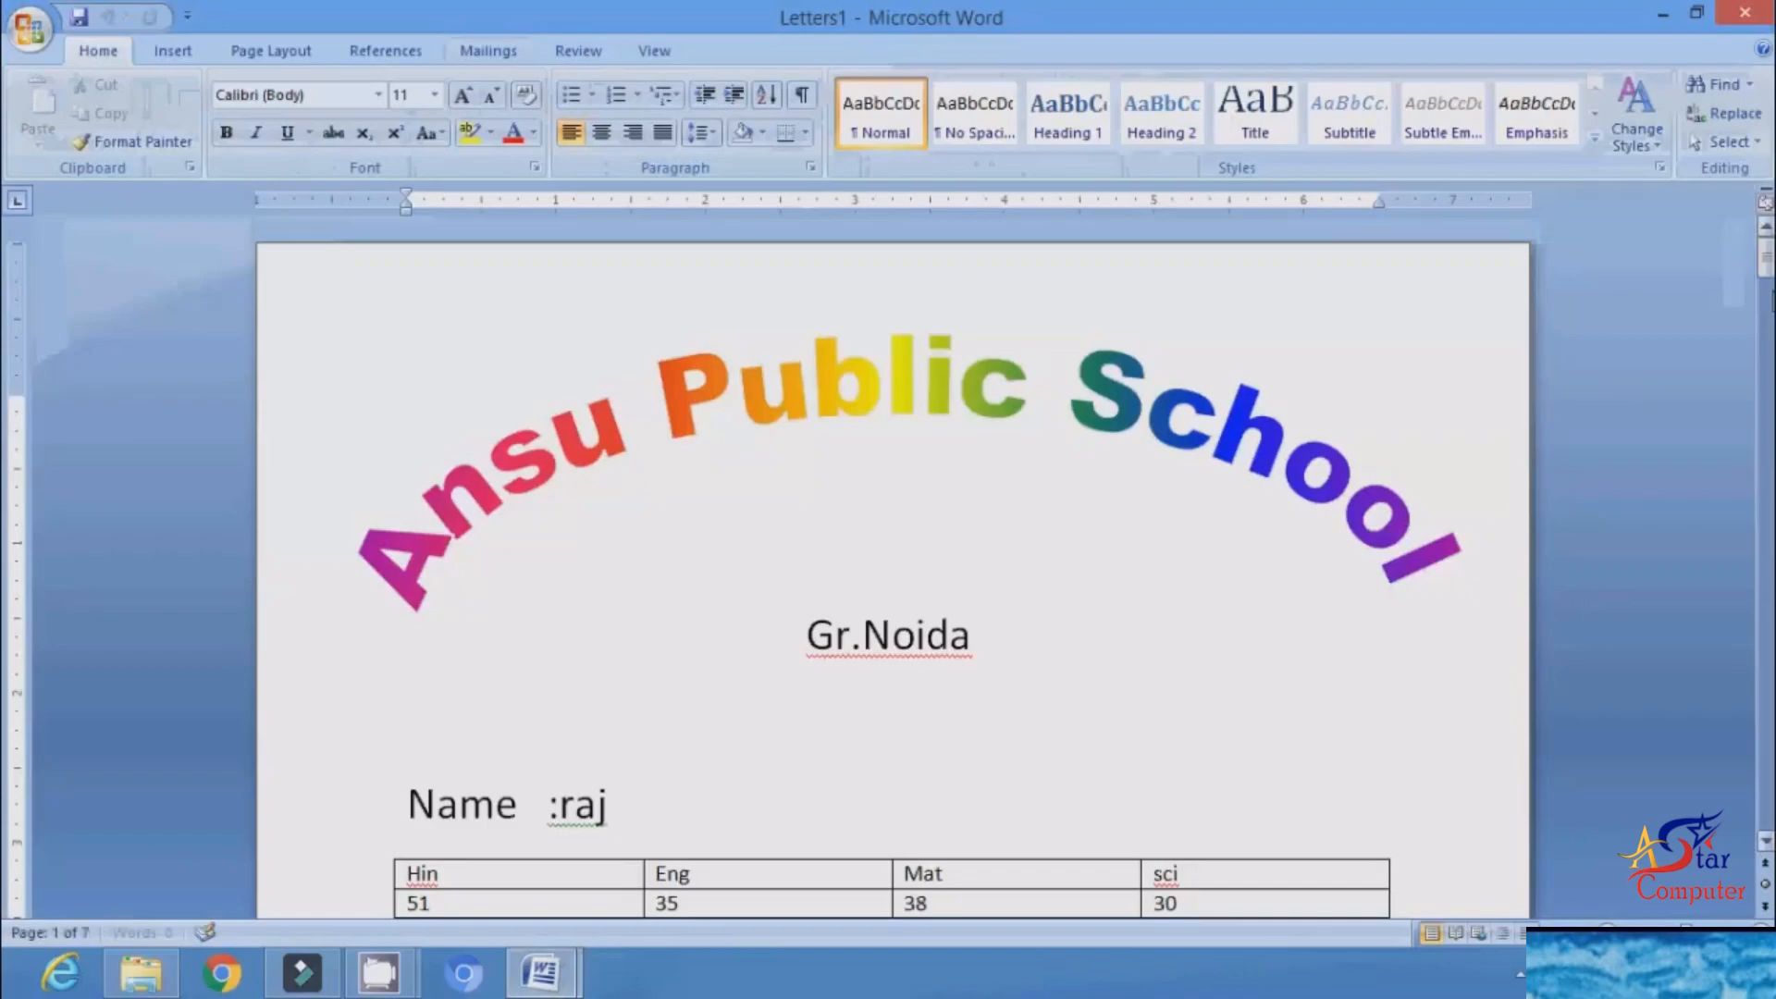
pyautogui.moveTo(1767, 268); pyautogui.dragTo(1771, 677)
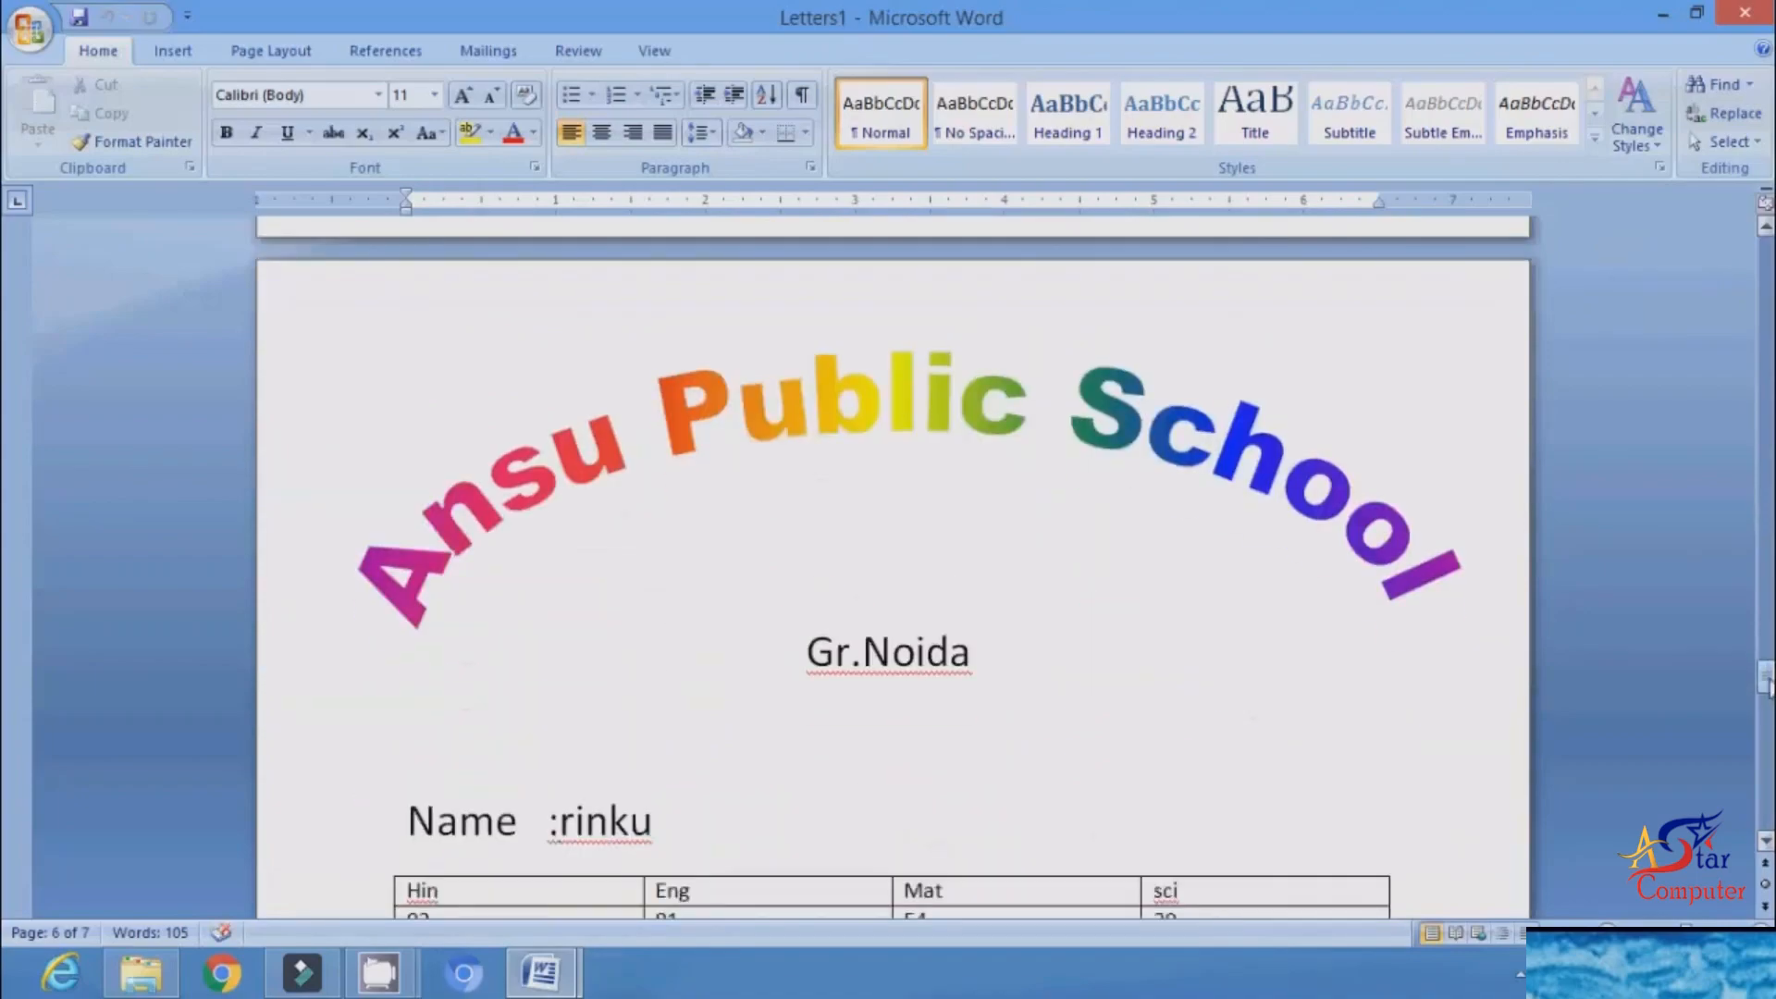